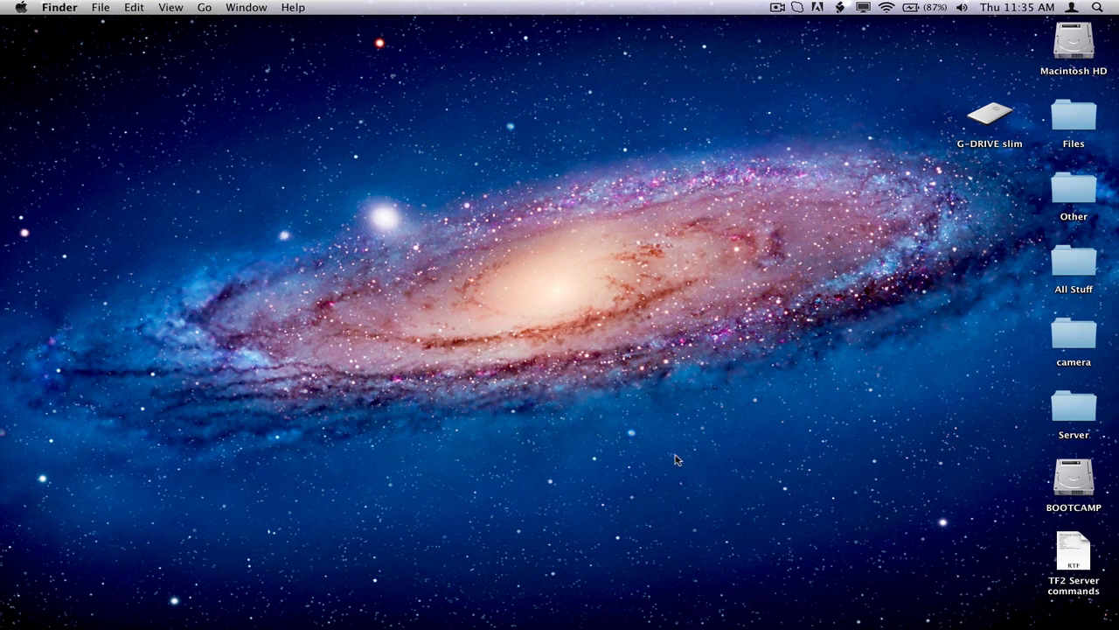
# Switch to Safari with the No-IP site and open the No-IP Free page at its sign-up email field.
pyautogui.moveTo(796, 603)
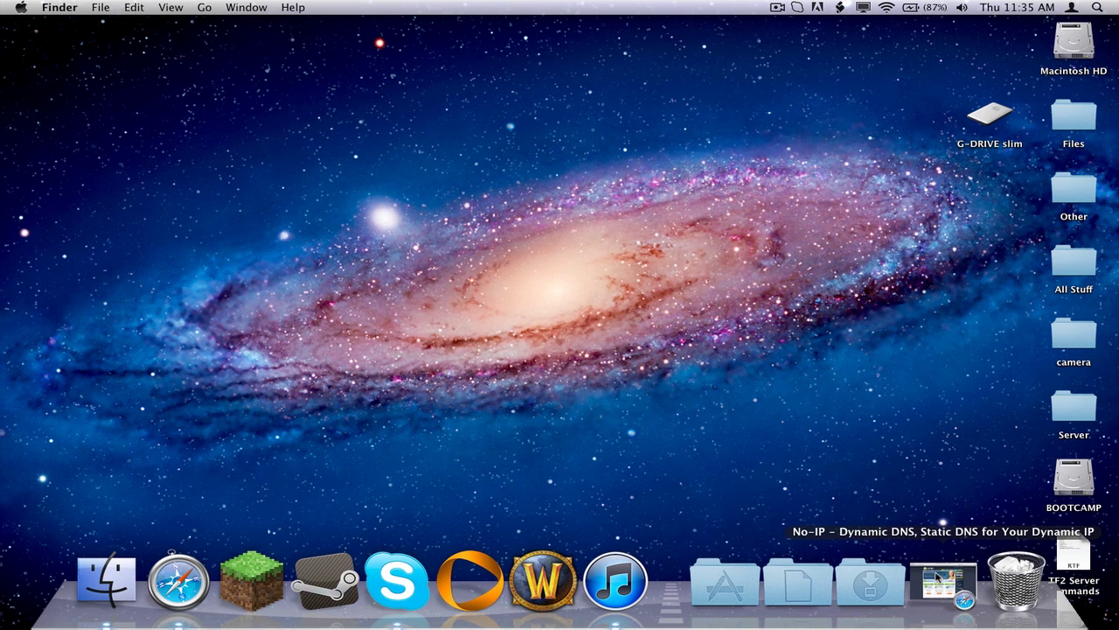
pyautogui.click(943, 584)
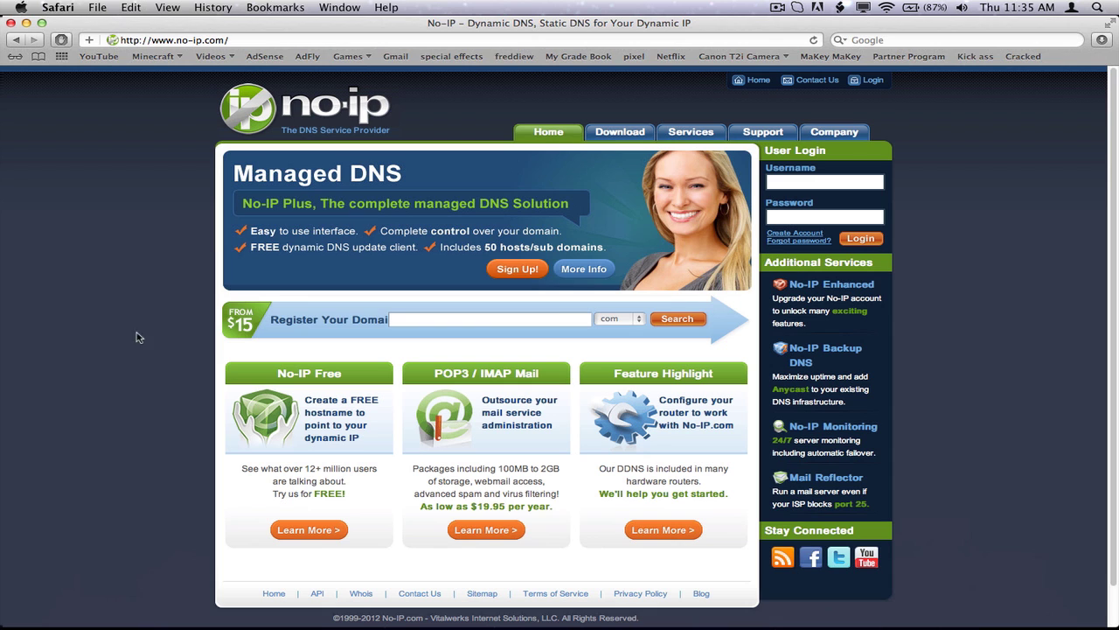
pyautogui.click(332, 536)
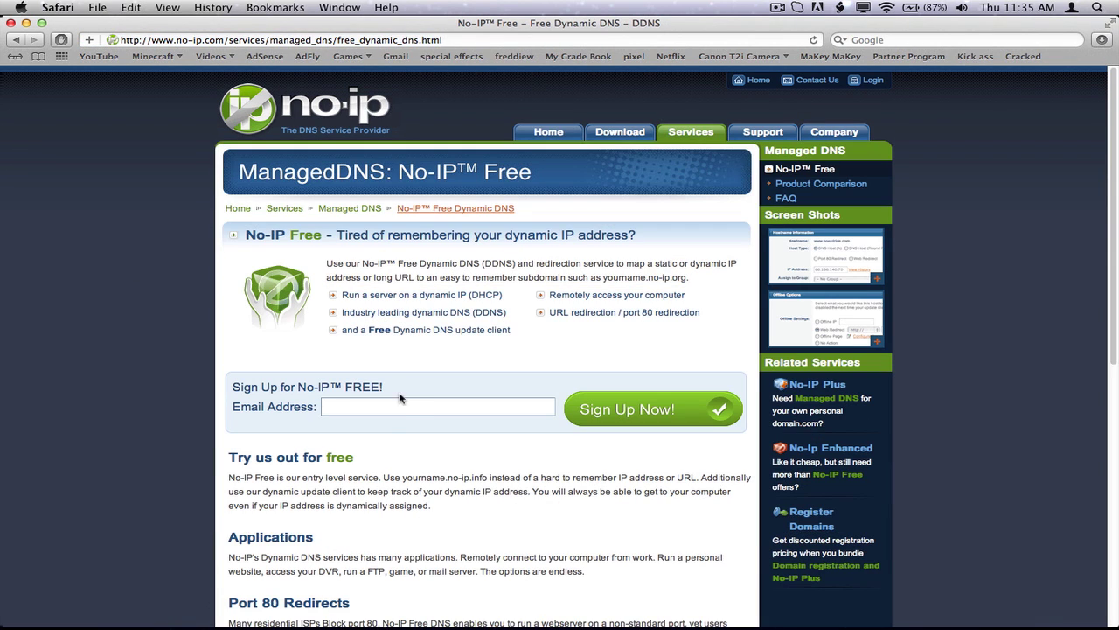
pyautogui.click(399, 405)
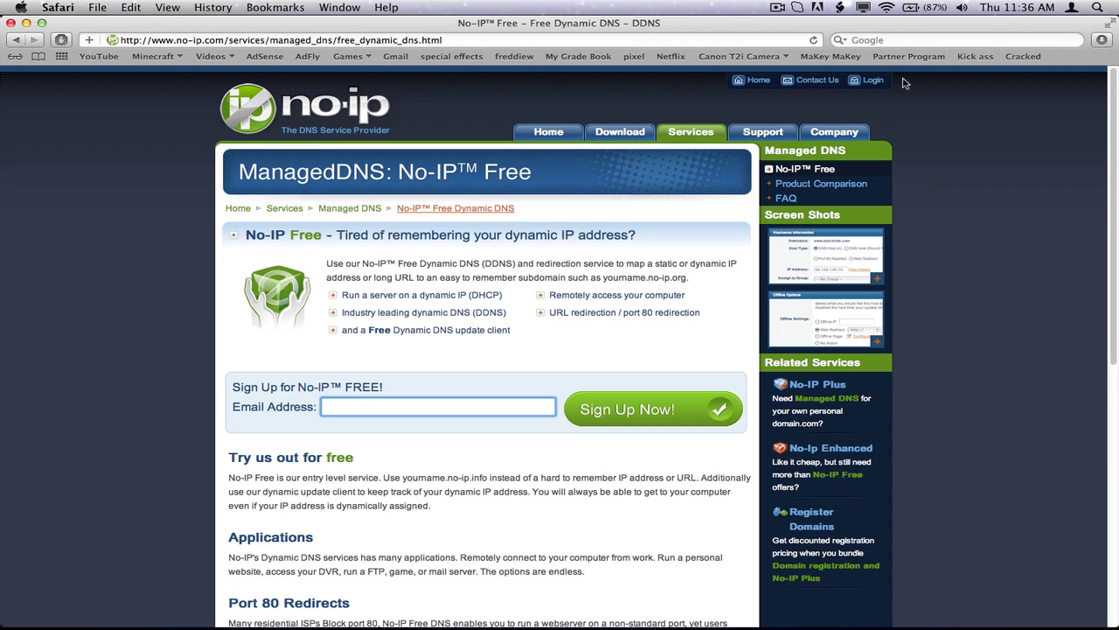
# View the Windows Dynamic Update Client download page, and return to the operating system selection on the Downloads page.
pyautogui.click(623, 131)
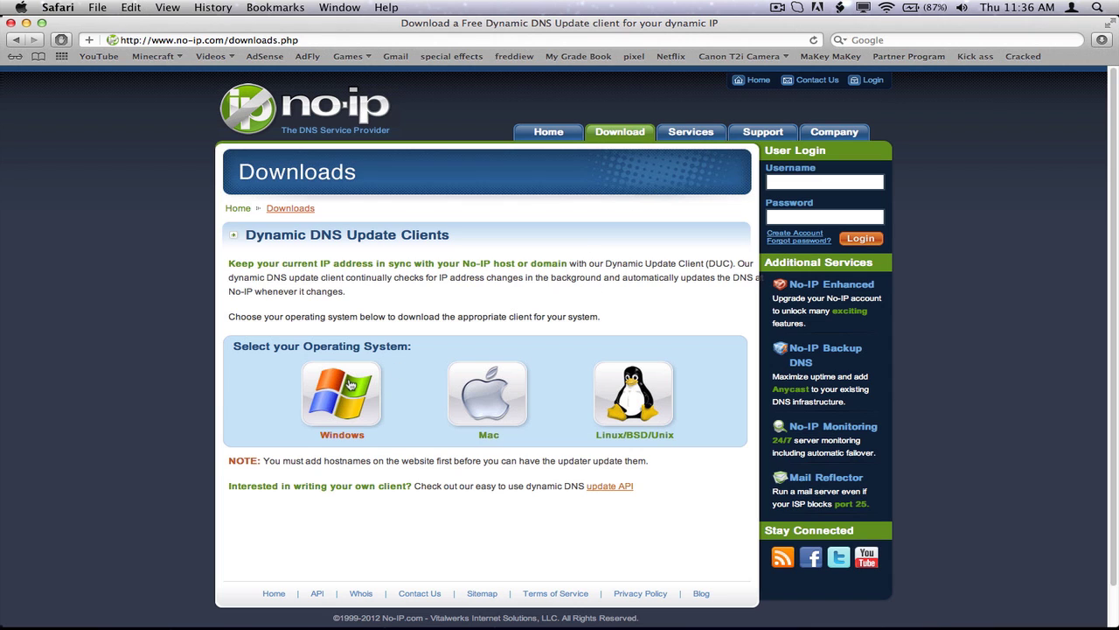
pyautogui.click(352, 415)
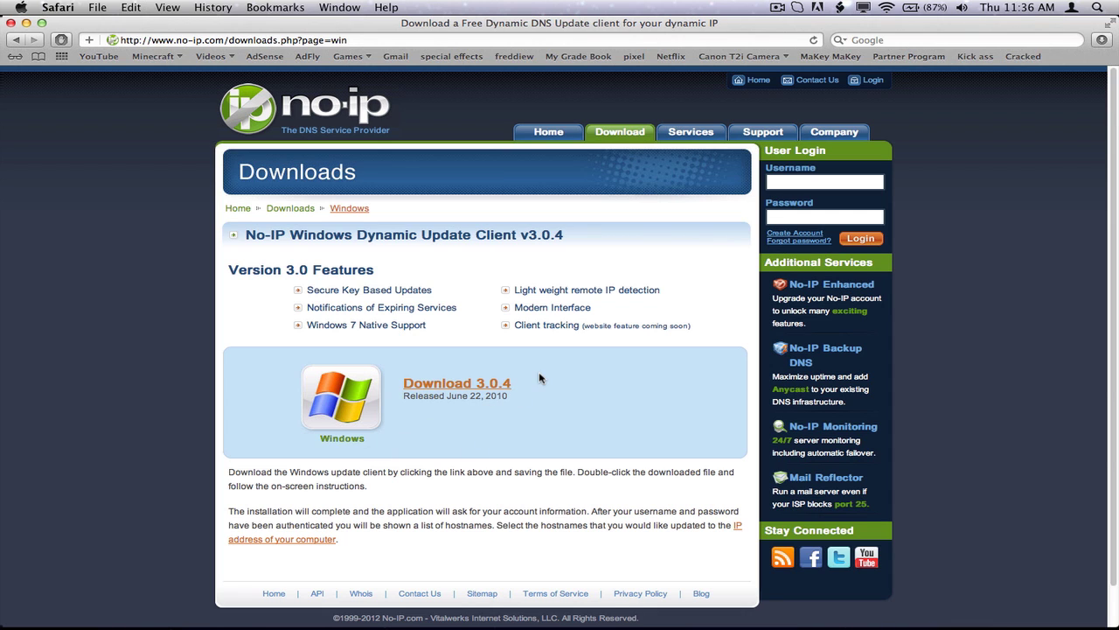
pyautogui.click(16, 39)
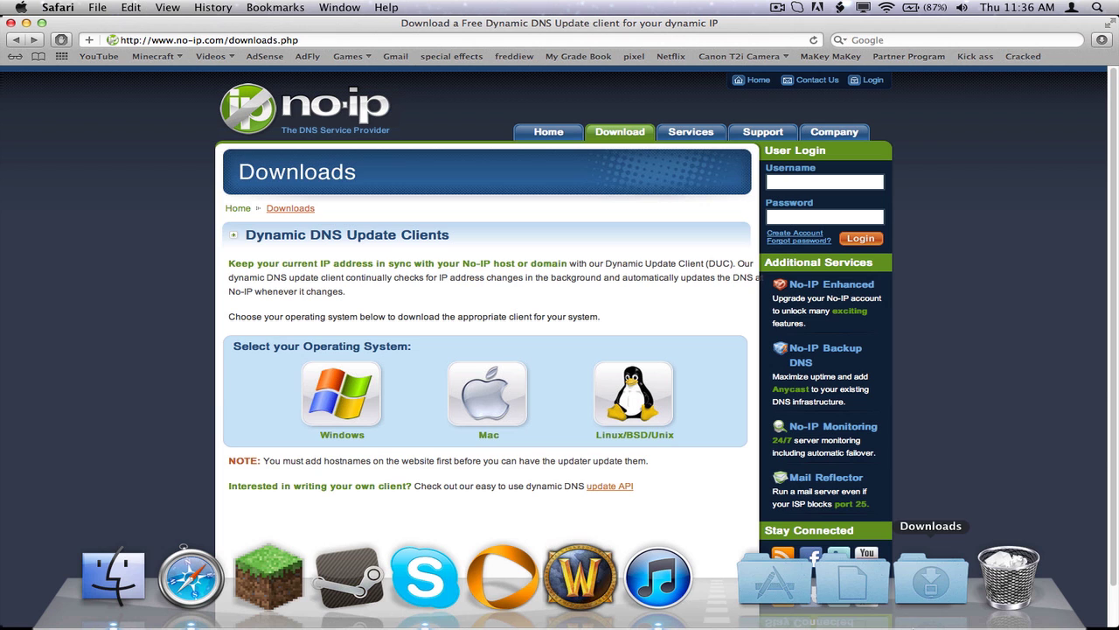
pyautogui.rightClick(932, 580)
pyautogui.click(932, 580)
pyautogui.click(932, 579)
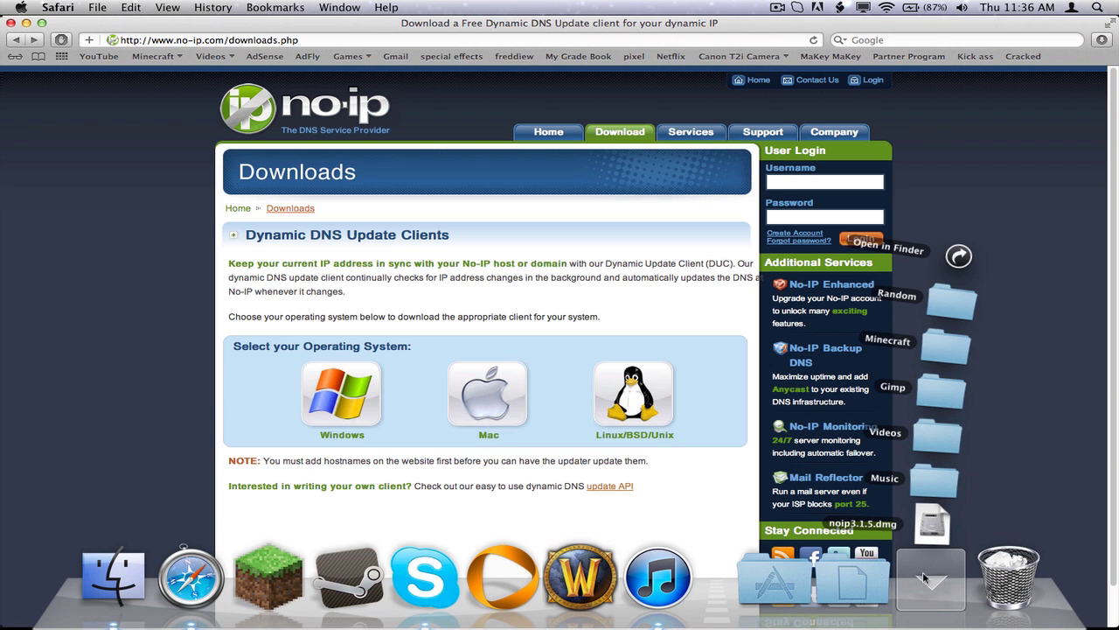
pyautogui.click(925, 577)
# Switch to Finder and launch No-IP DUC from the Applications folder.
pyautogui.click(112, 577)
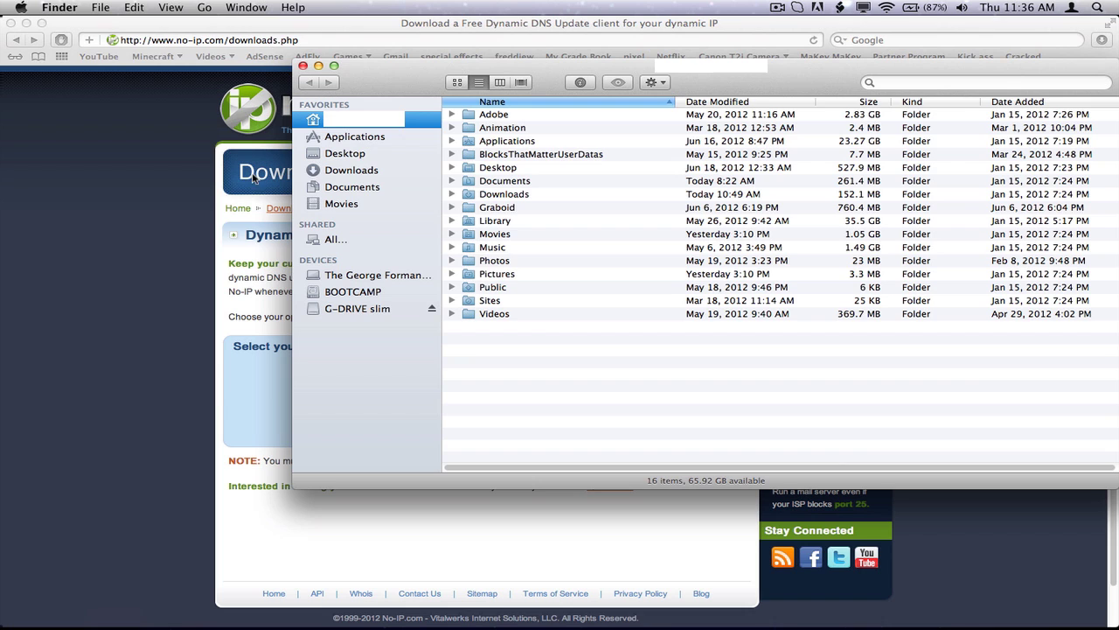
pyautogui.click(358, 138)
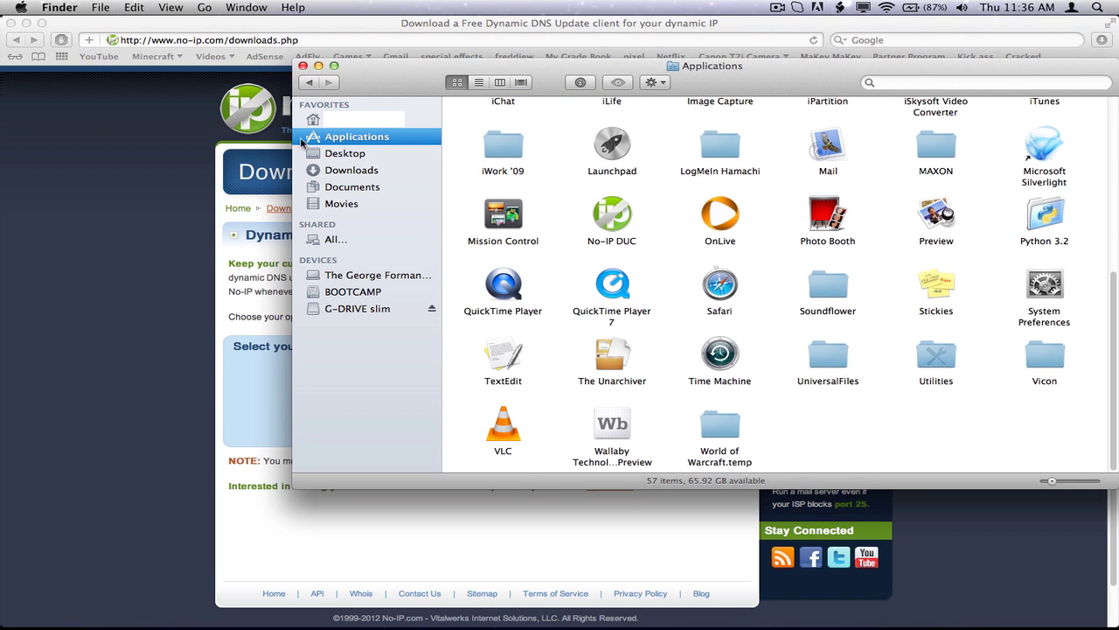
pyautogui.click(626, 218)
pyautogui.doubleClick(625, 218)
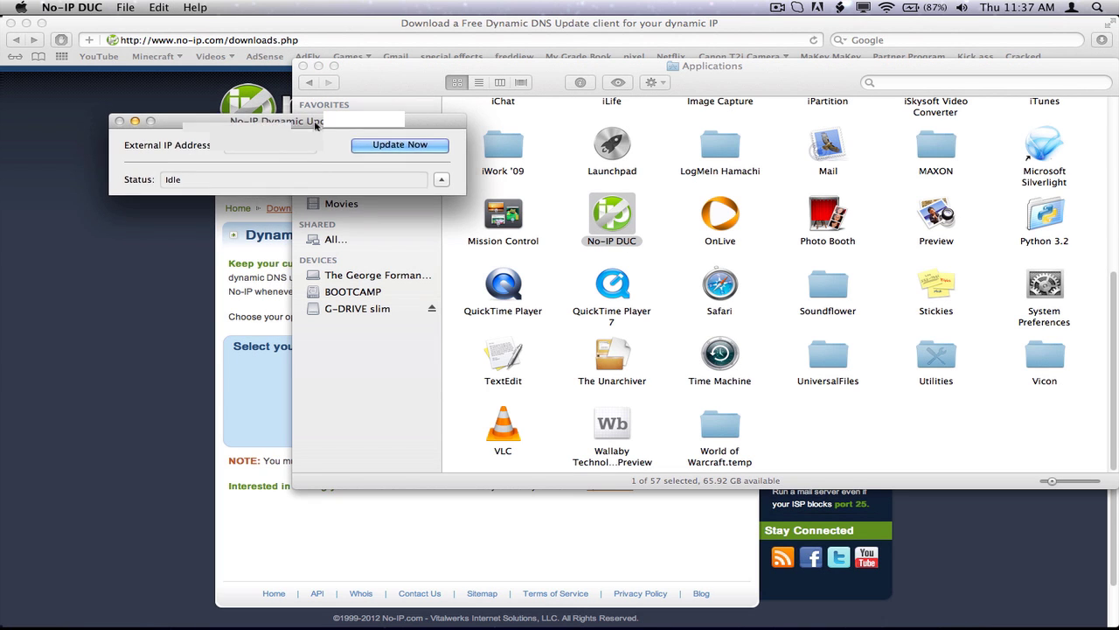
# Close the Applications folder window and run an immediate IP update in No-IP Dynamic Updater.
pyautogui.moveTo(313, 114); pyautogui.dragTo(238, 74)
pyautogui.moveTo(312, 83); pyautogui.dragTo(334, 80)
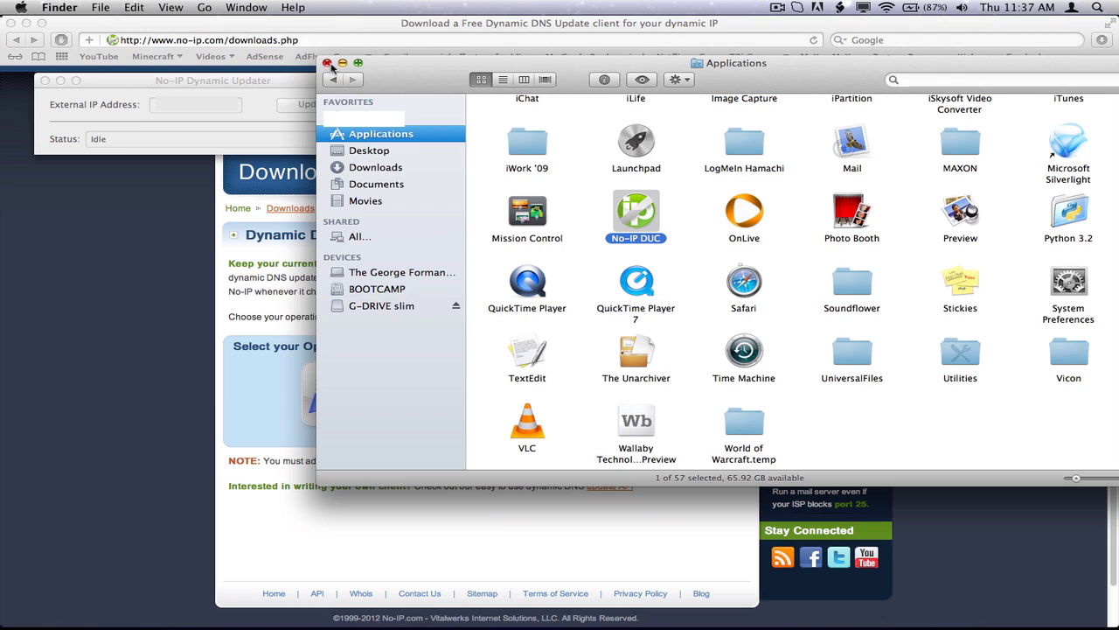
pyautogui.click(326, 63)
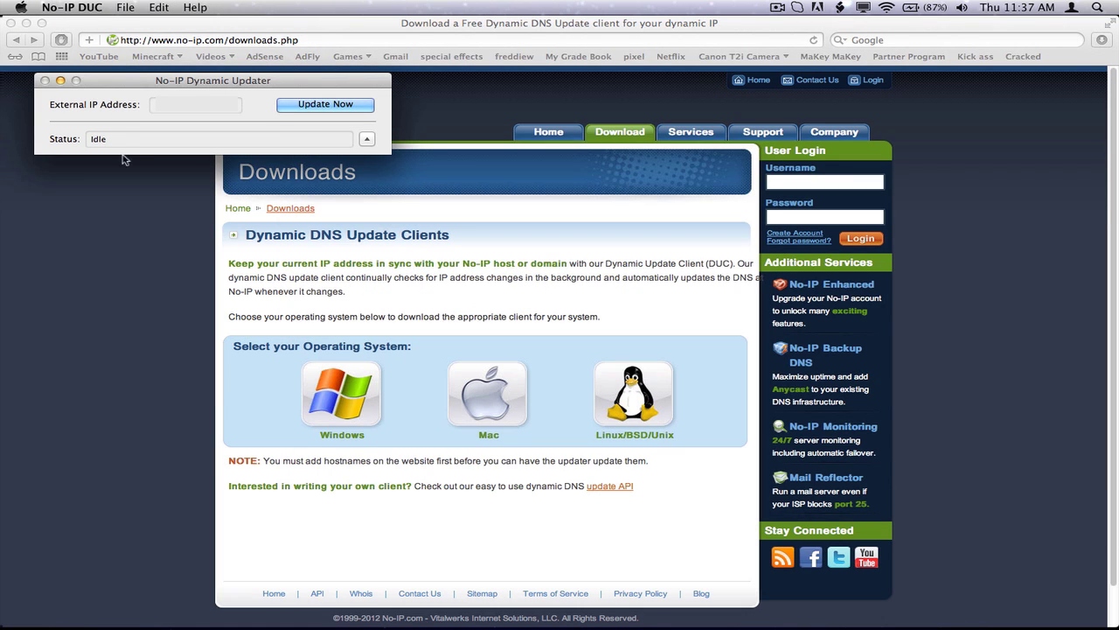
pyautogui.click(350, 109)
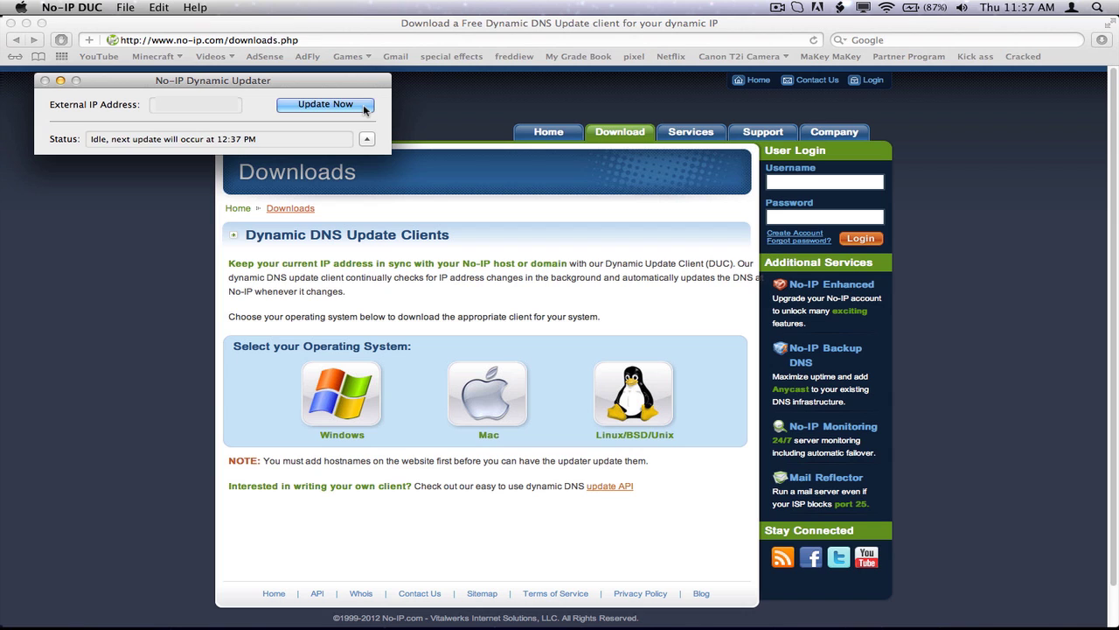
# Unlock the No-IP DUC preferences with the computer account password and show the host names to update.
pyautogui.click(94, 9)
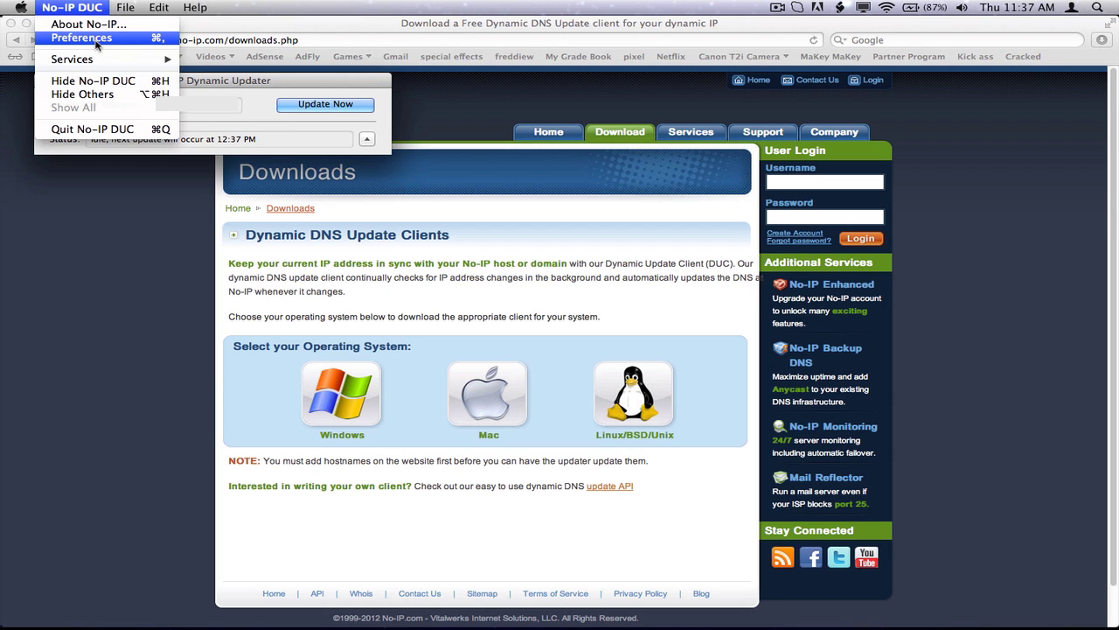
pyautogui.click(96, 41)
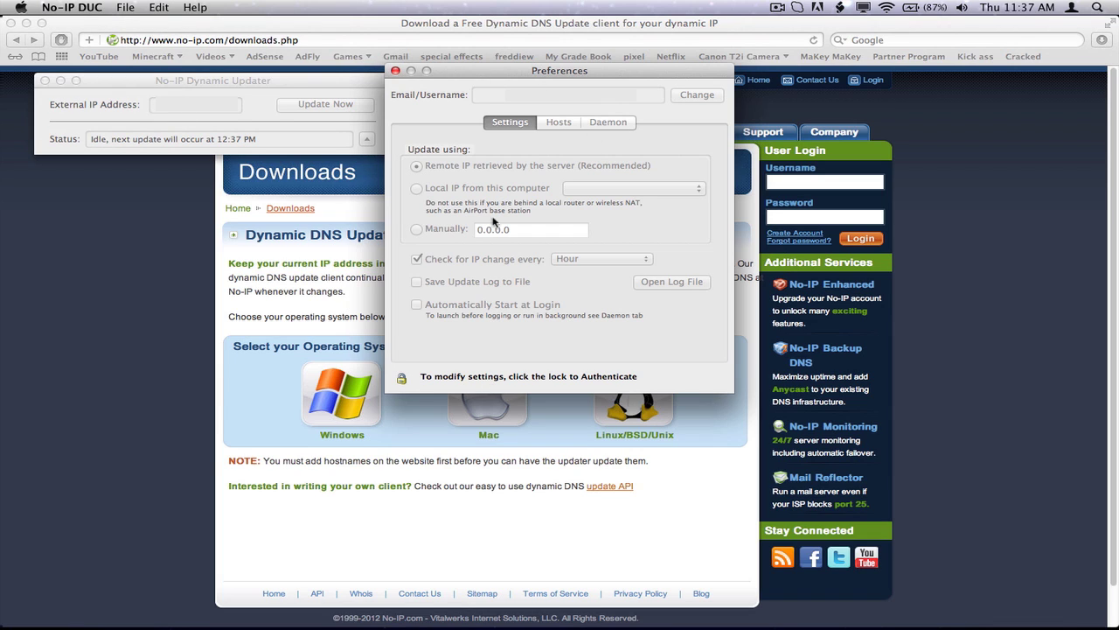
pyautogui.click(401, 377)
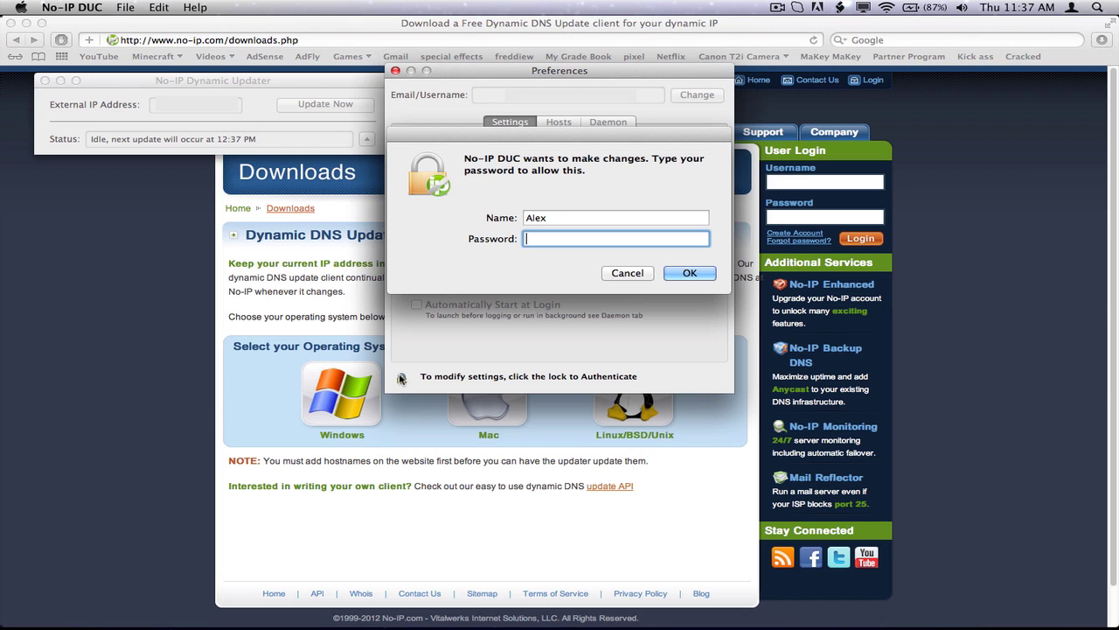
pyautogui.write('••••••••••••')
pyautogui.press('Return')
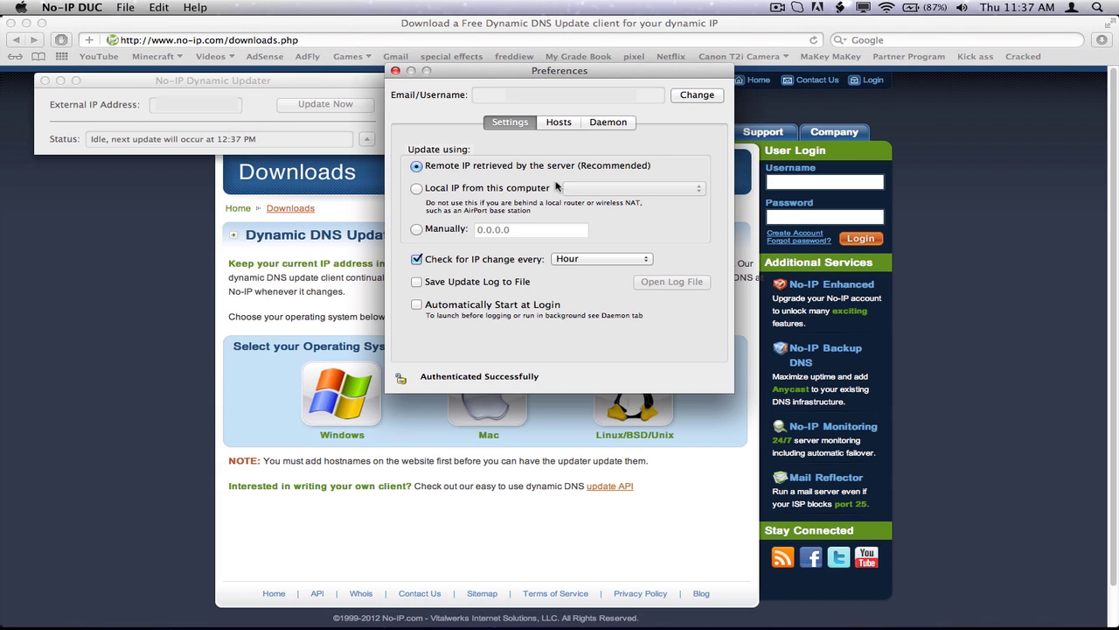
pyautogui.click(555, 125)
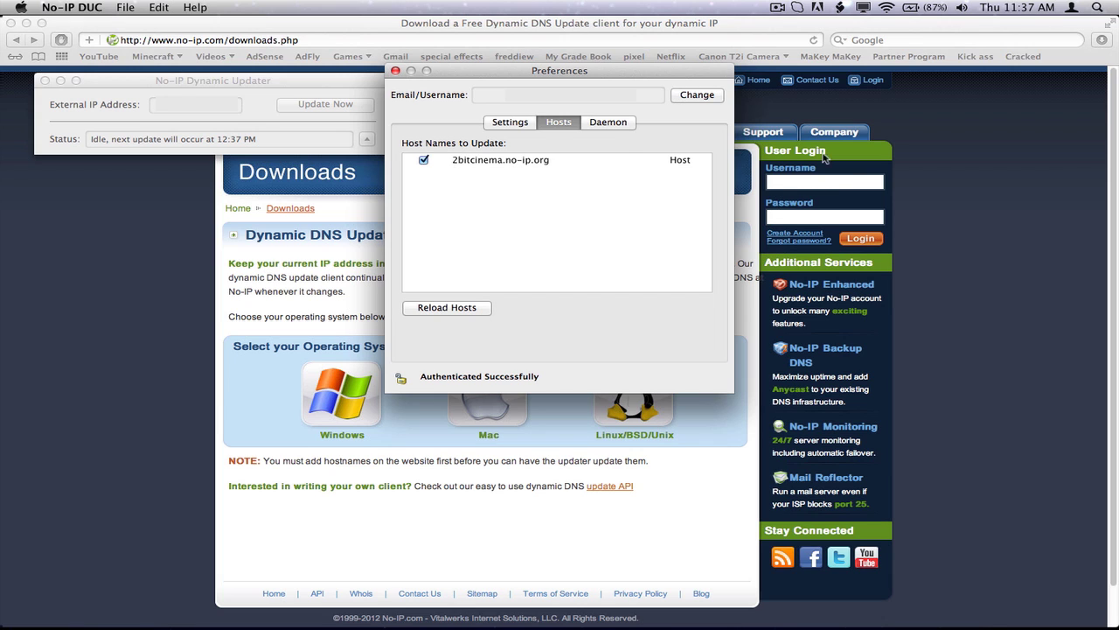
# Switch to Safari and log in to the No-IP members portal with the saved account credentials.
pyautogui.click(956, 121)
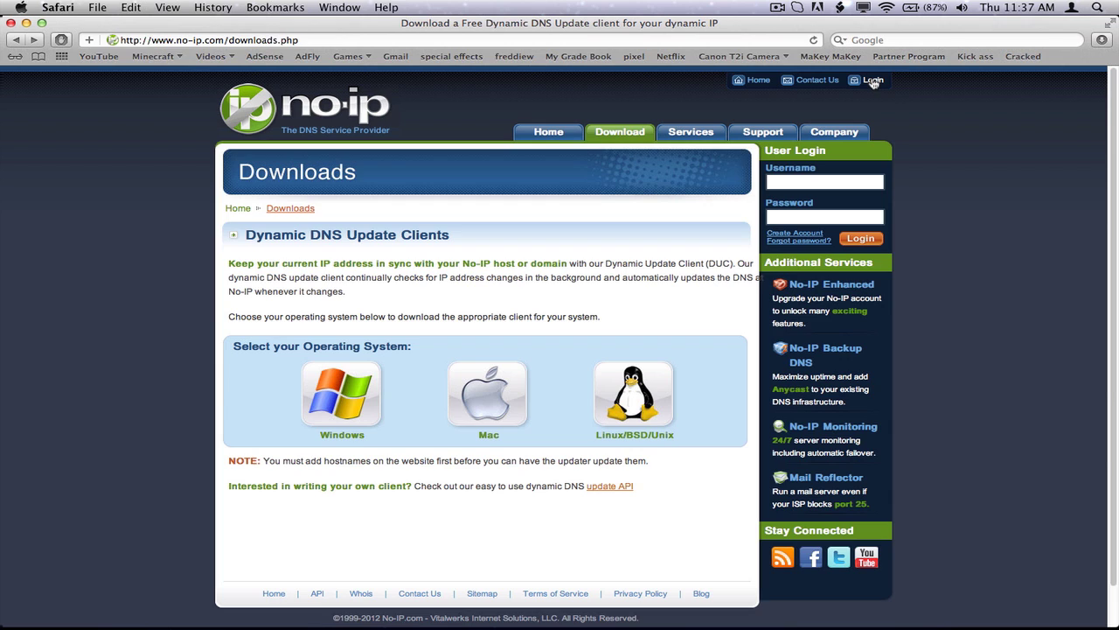
pyautogui.click(872, 80)
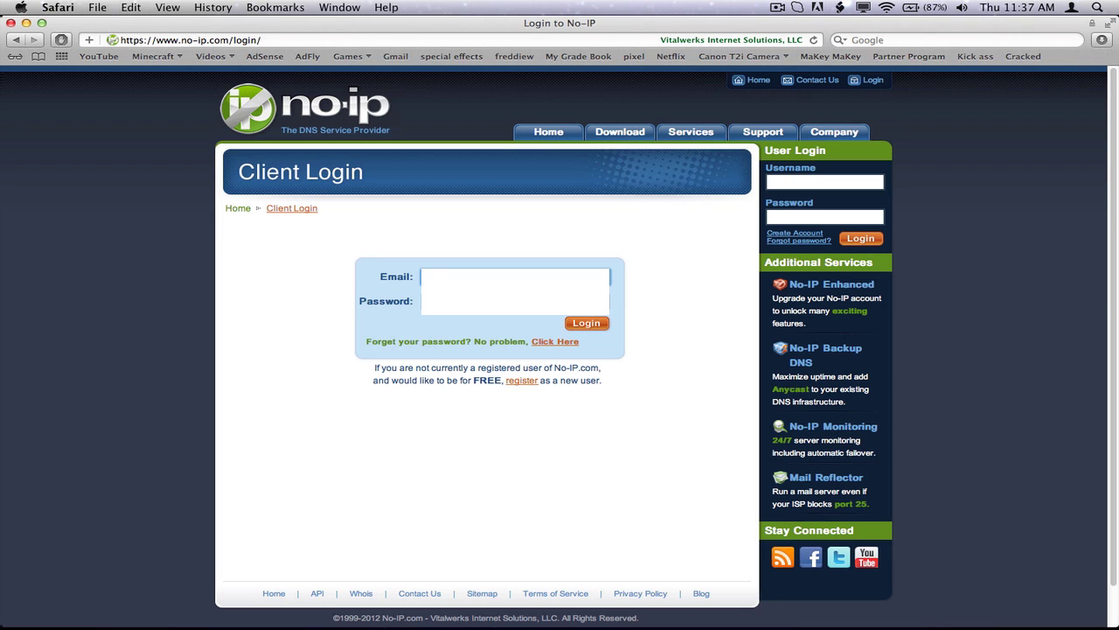
pyautogui.click(515, 301)
pyautogui.press('Return')
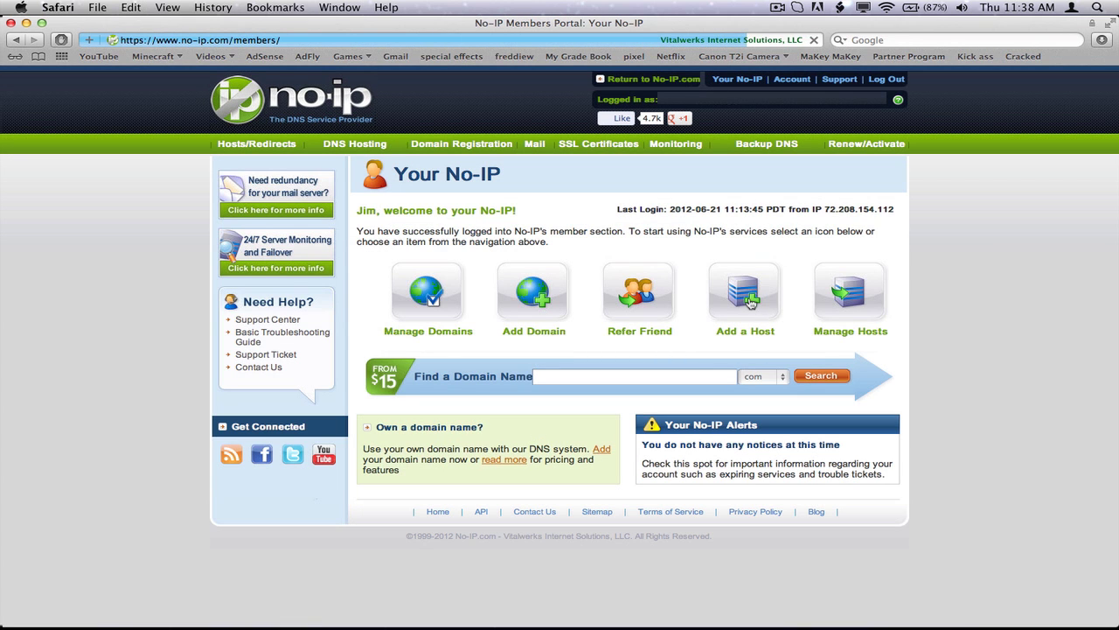
# Start adding a host in the members portal and enter the hostname 2bitcinema.
pyautogui.click(748, 297)
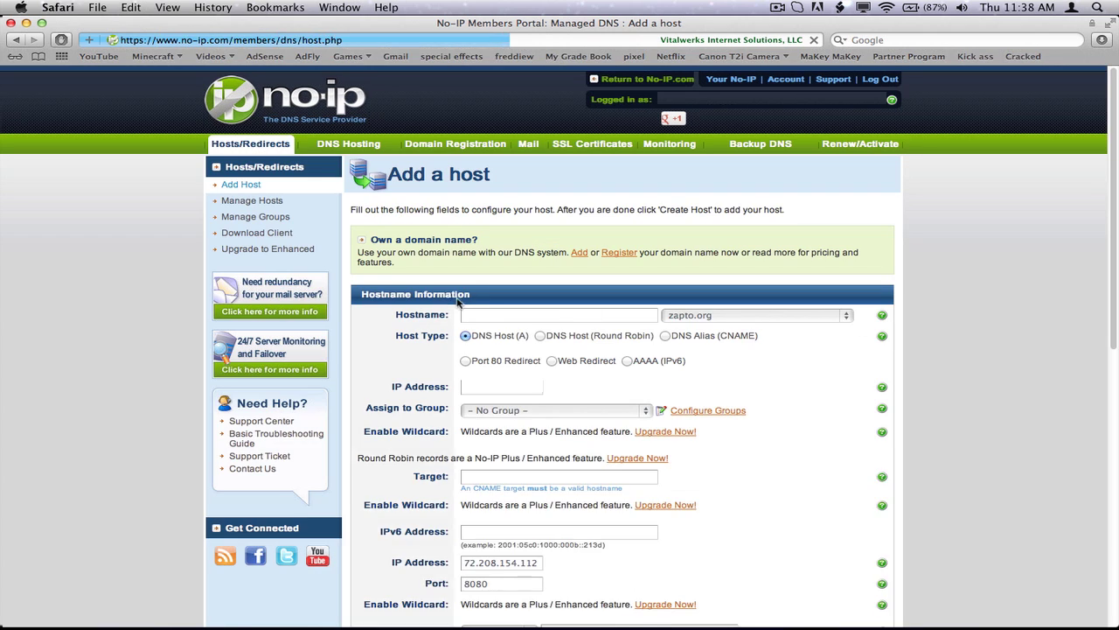
pyautogui.click(488, 313)
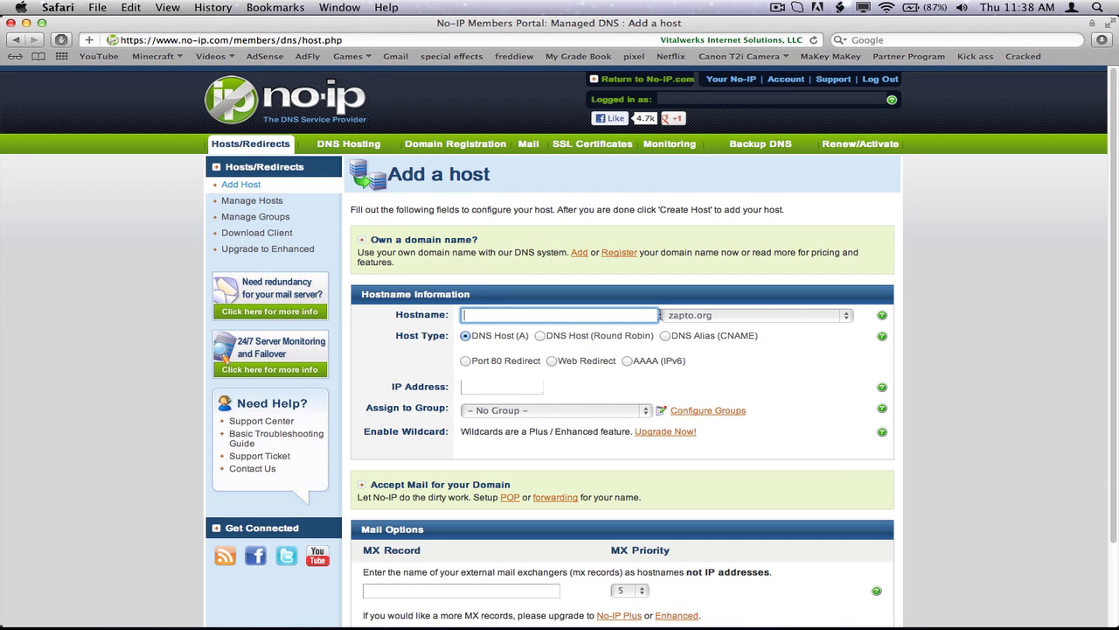
pyautogui.write('2bitcinema')
# Look through the enhanced and free domain choices for the new host and check its group assignment option.
pyautogui.click(774, 315)
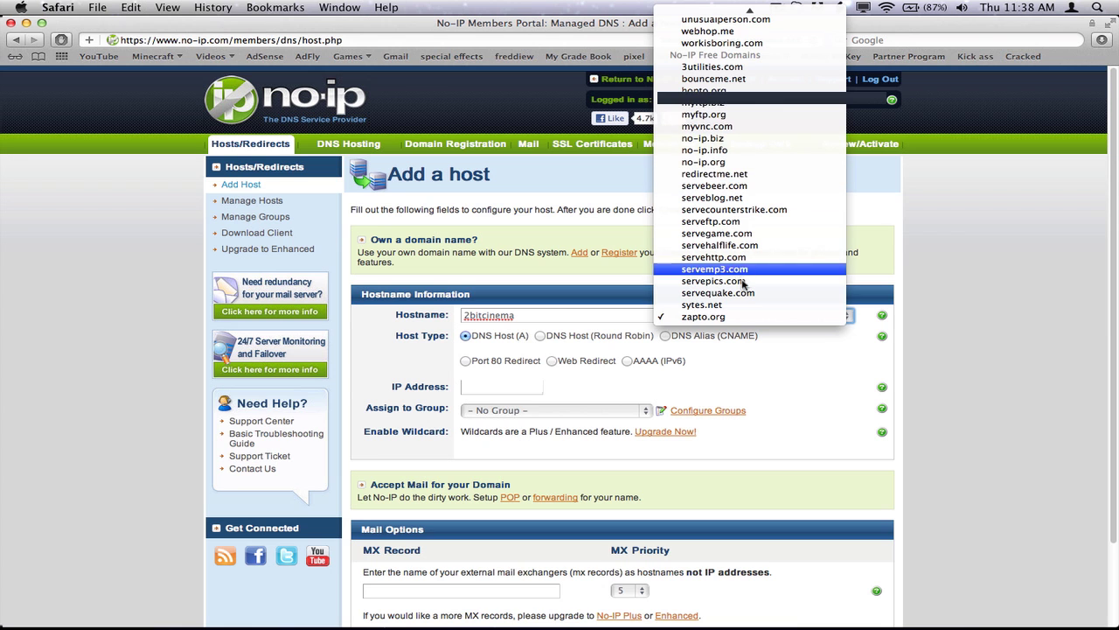
pyautogui.moveTo(733, 4)
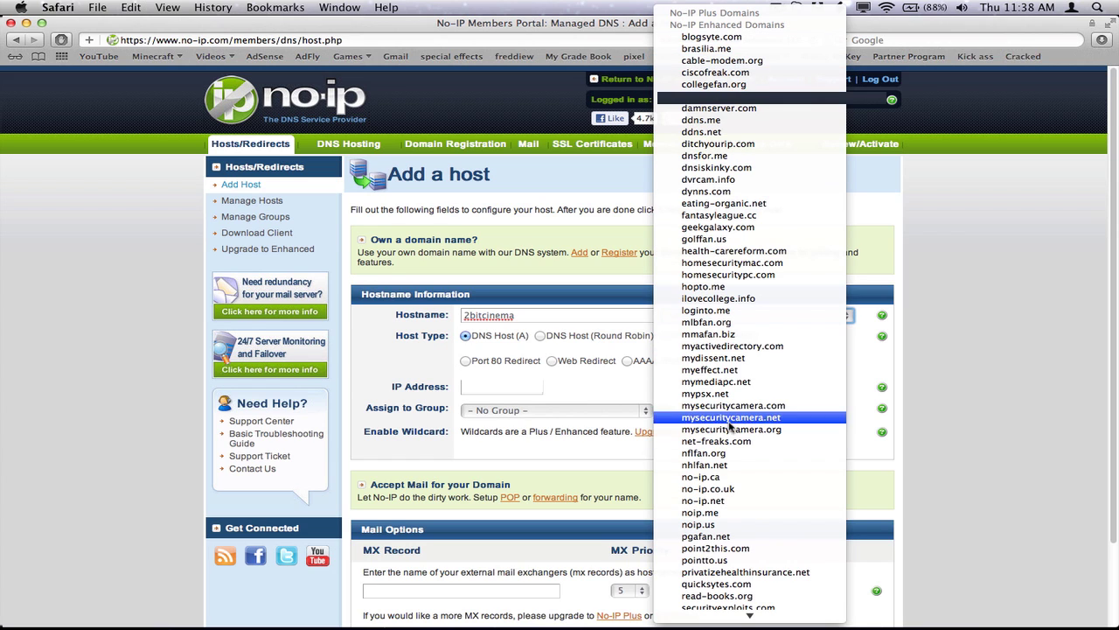
pyautogui.scroll(-1, 710, 524)
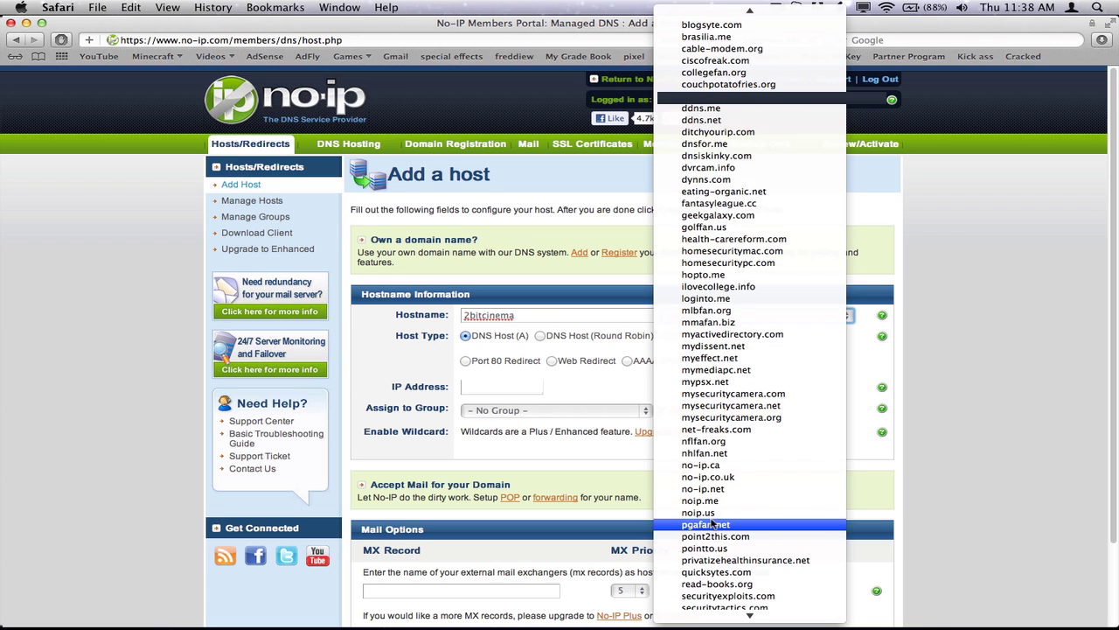
pyautogui.click(695, 513)
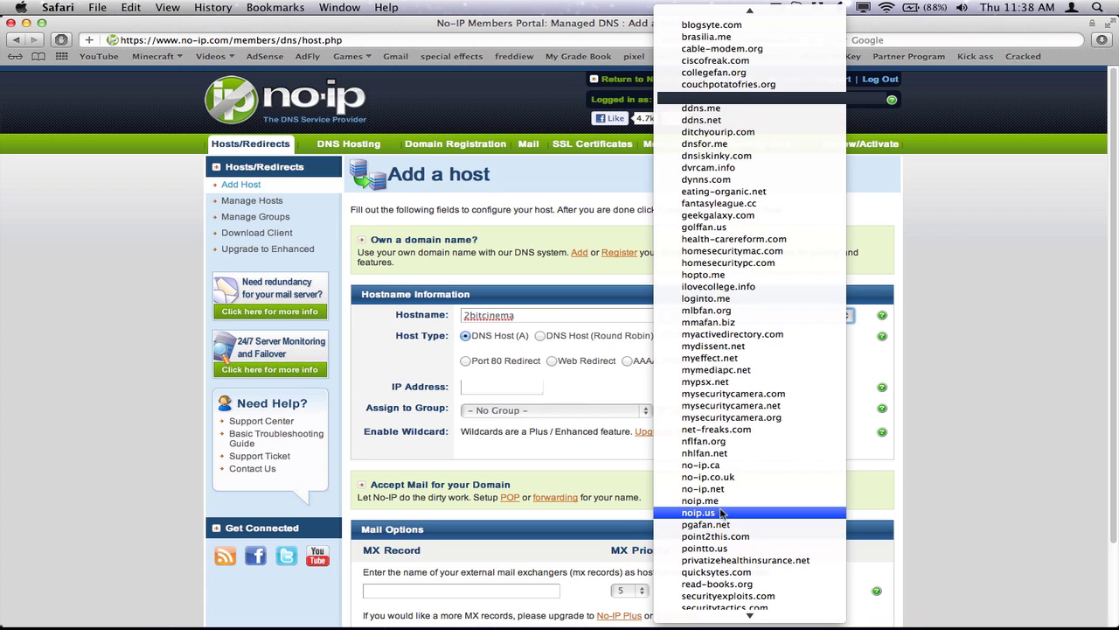
pyautogui.scroll(-10, 717, 542)
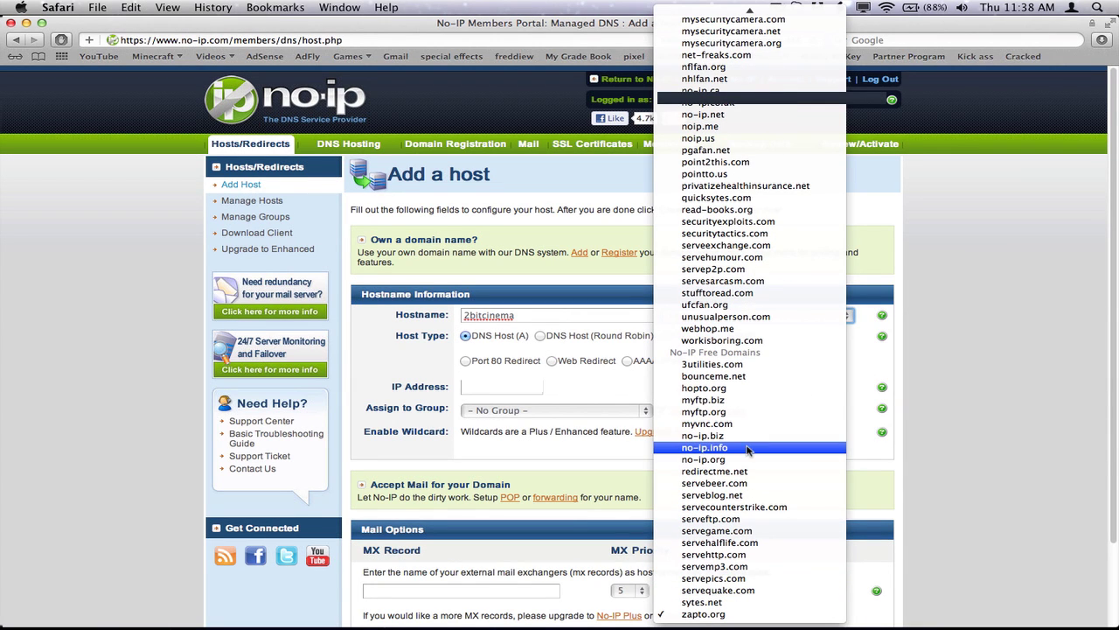
pyautogui.click(564, 443)
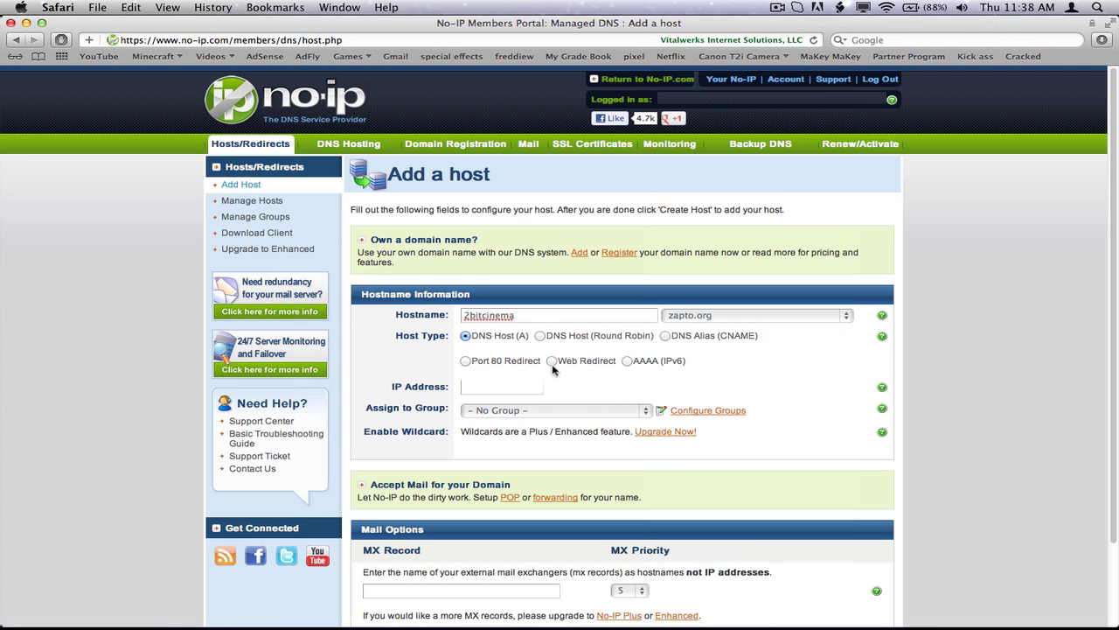
pyautogui.click(514, 412)
pyautogui.click(518, 414)
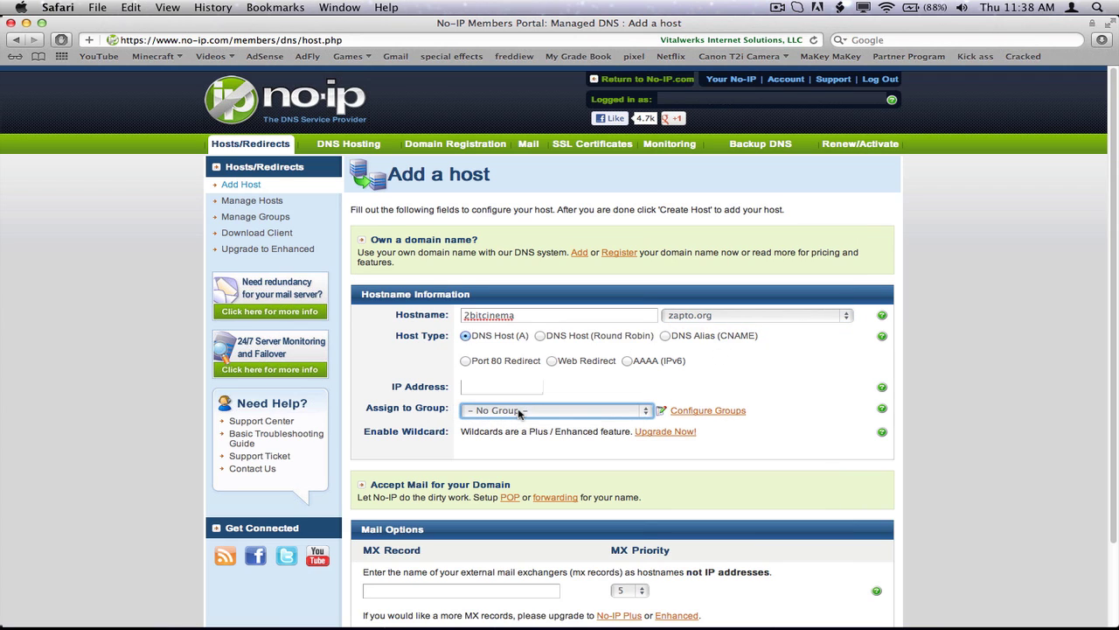
pyautogui.click(517, 325)
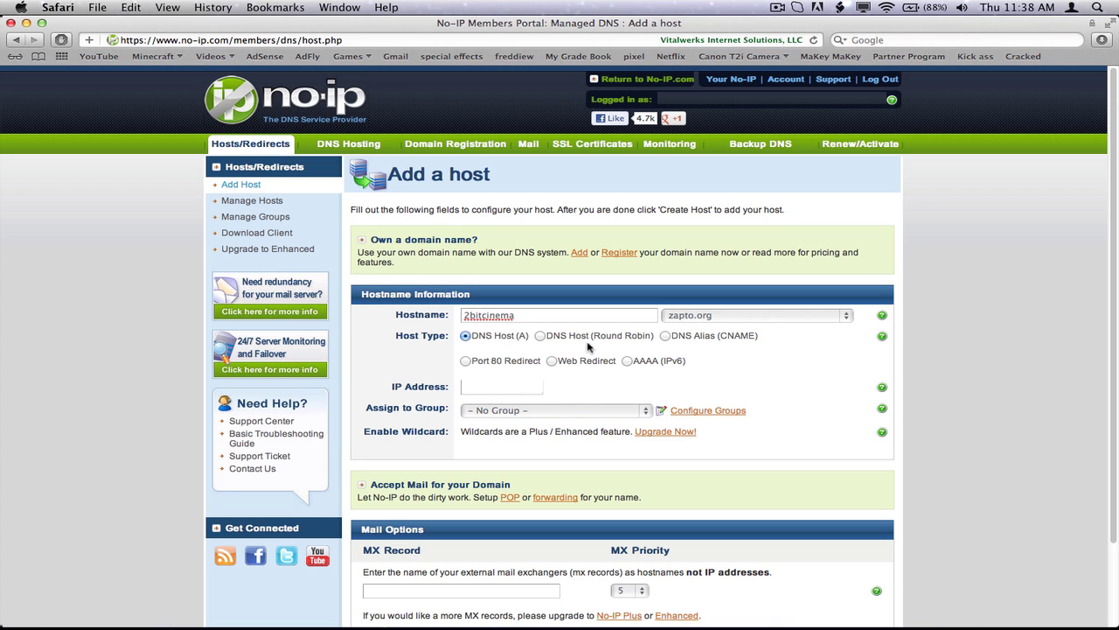
# Create the host 2bitcinema.zapto.org as a DNS Host (A) with no group.
pyautogui.scroll(-1, 717, 419)
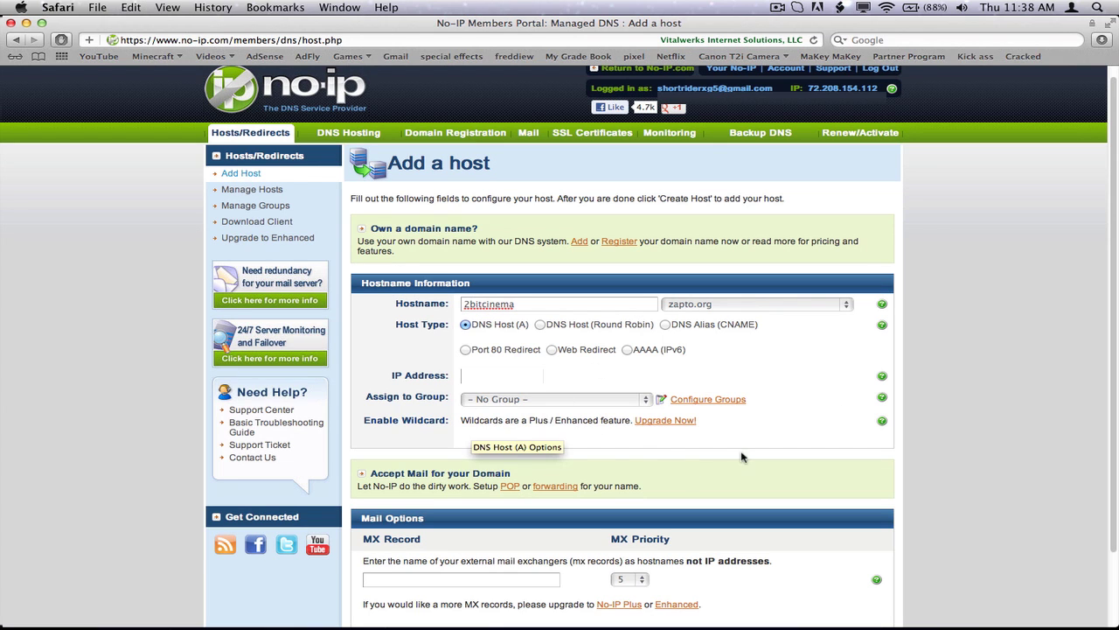
pyautogui.scroll(-3, 797, 528)
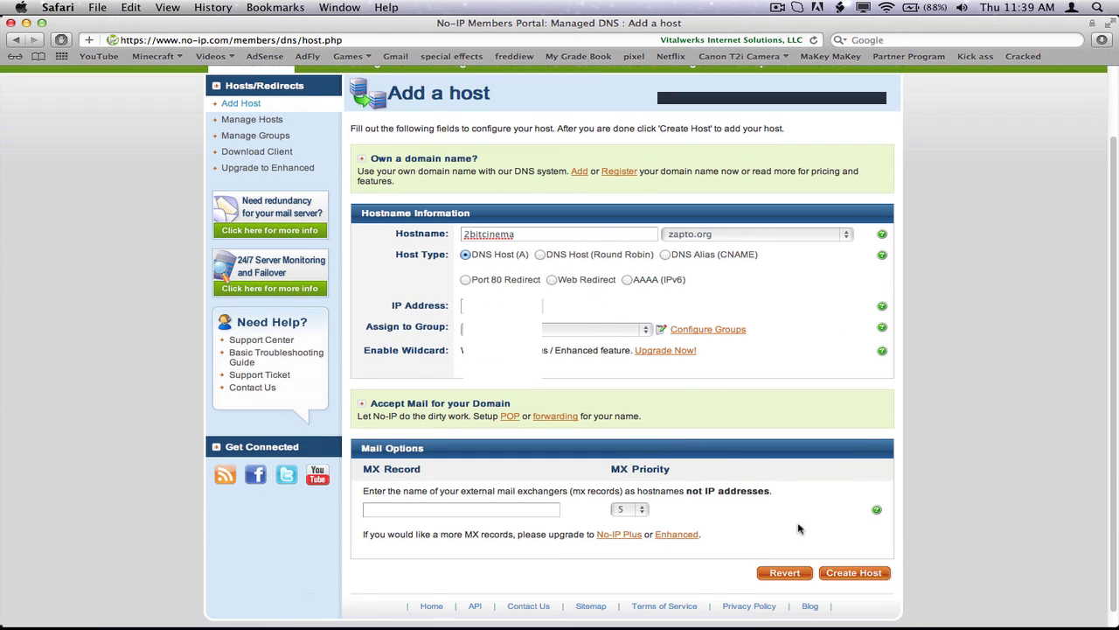
pyautogui.click(836, 576)
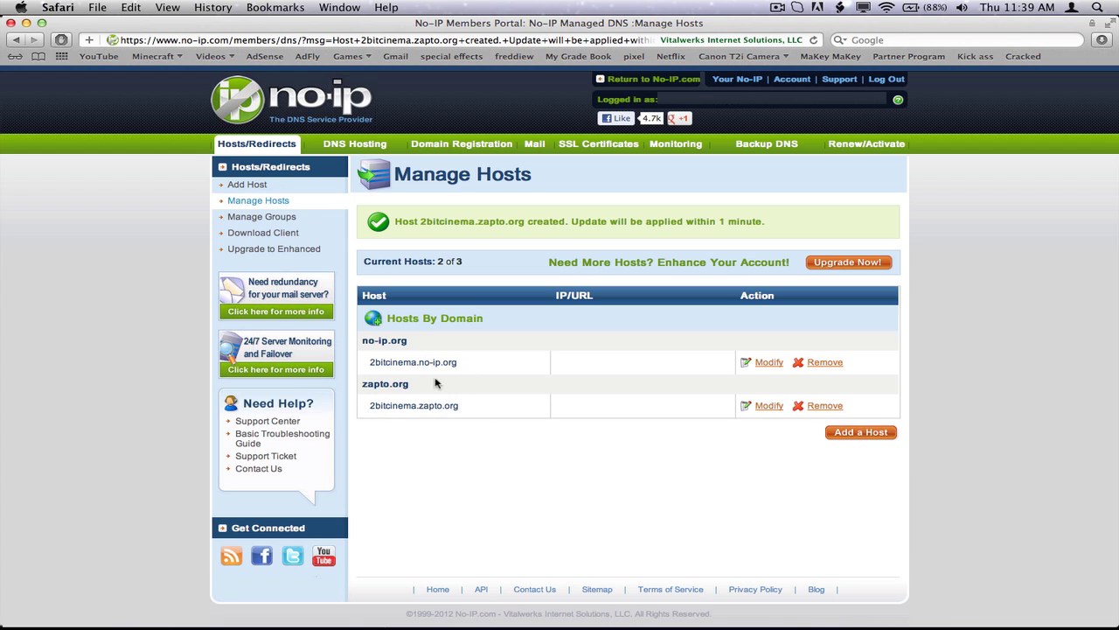
# Remove the host 2bitcinema.zapto.org in the members portal and reload the host list in No-IP DUC.
pyautogui.click(819, 408)
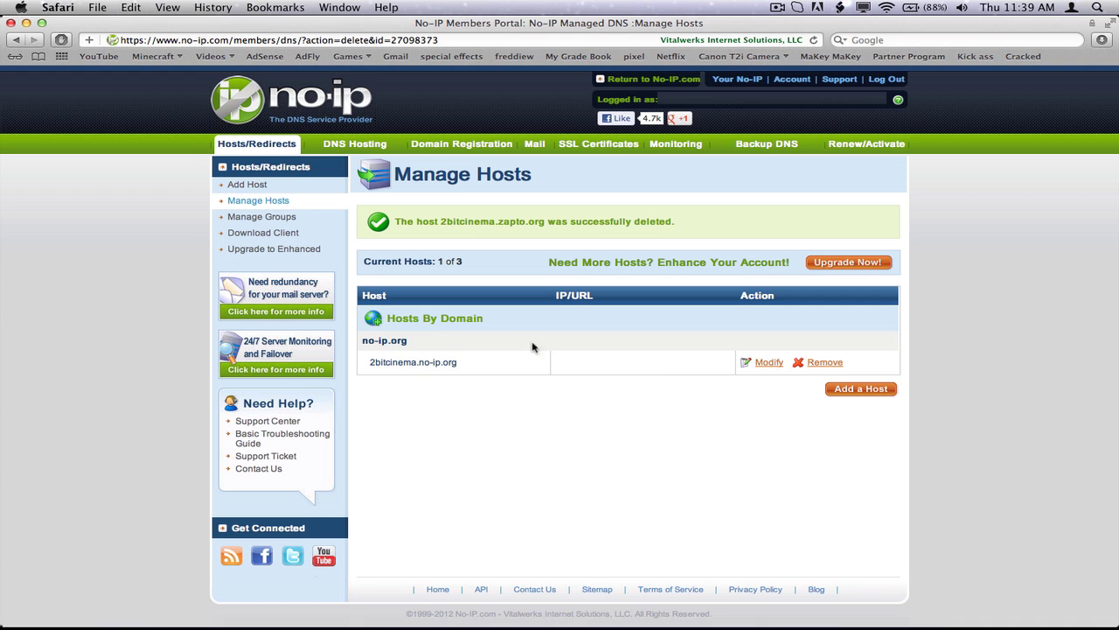
pyautogui.moveTo(615, 616)
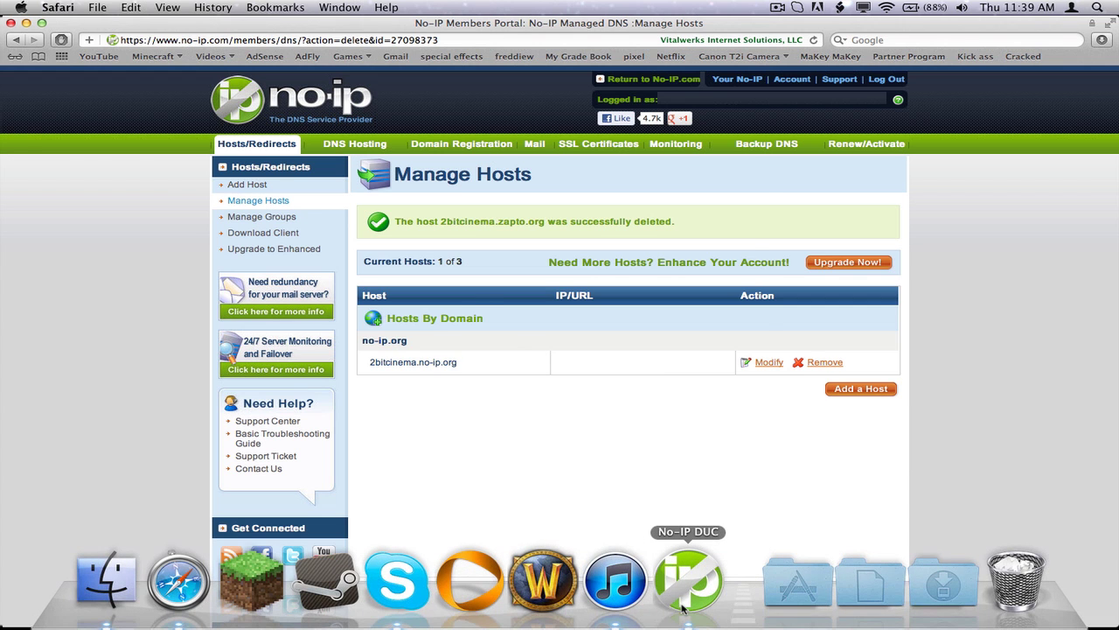
pyautogui.click(685, 608)
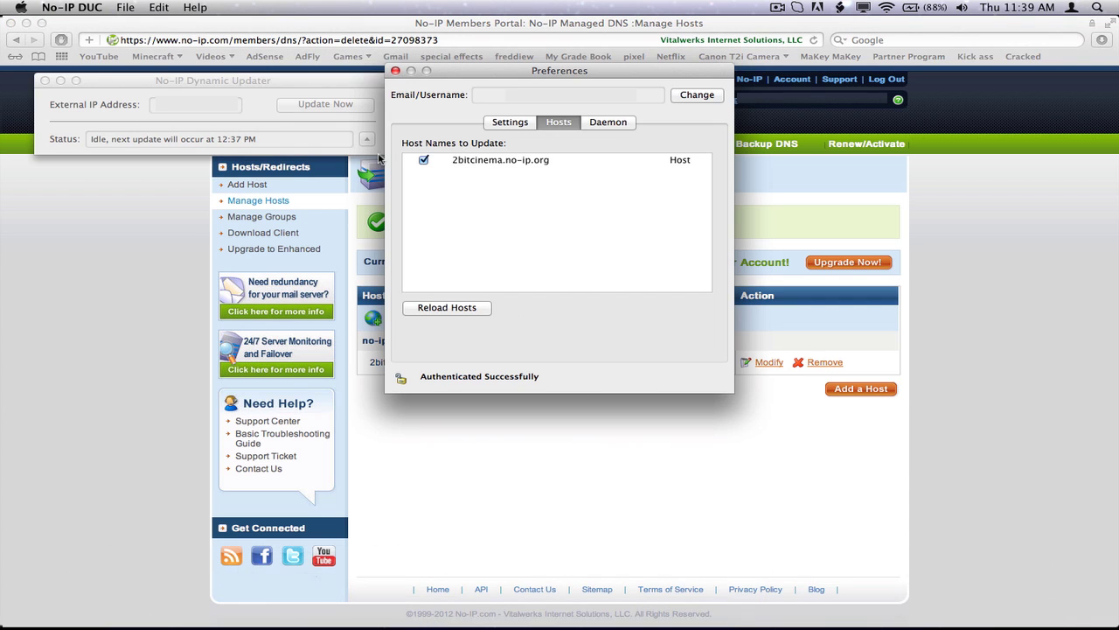
pyautogui.click(469, 308)
# Leave 2bitcinema.no-ip.org enabled as the host name to update and close the updater's preferences.
pyautogui.click(423, 160)
pyautogui.click(691, 207)
pyautogui.click(423, 162)
pyautogui.click(518, 128)
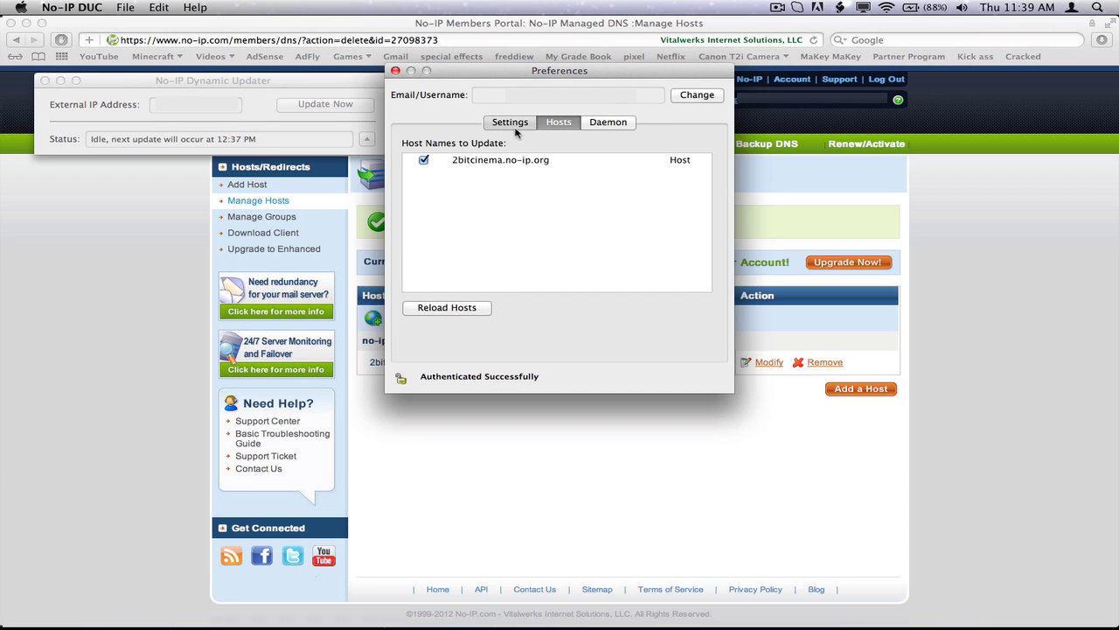
pyautogui.click(396, 71)
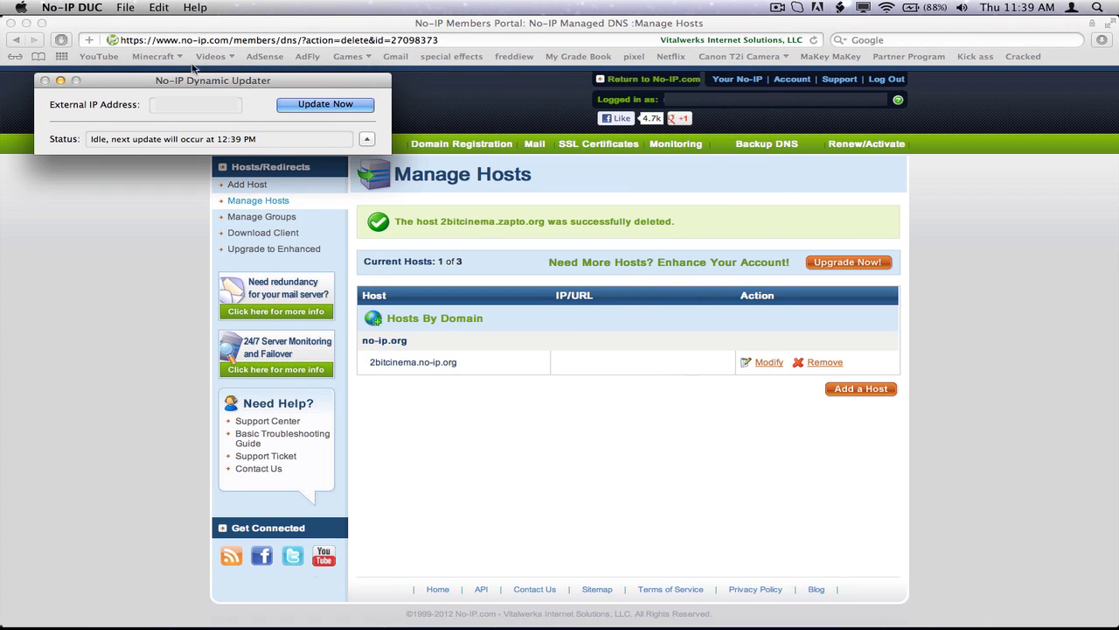
# Quit No-IP DUC and Safari, and launch Minecraft.
pyautogui.moveTo(137, 84); pyautogui.dragTo(114, 46)
pyautogui.click(71, 7)
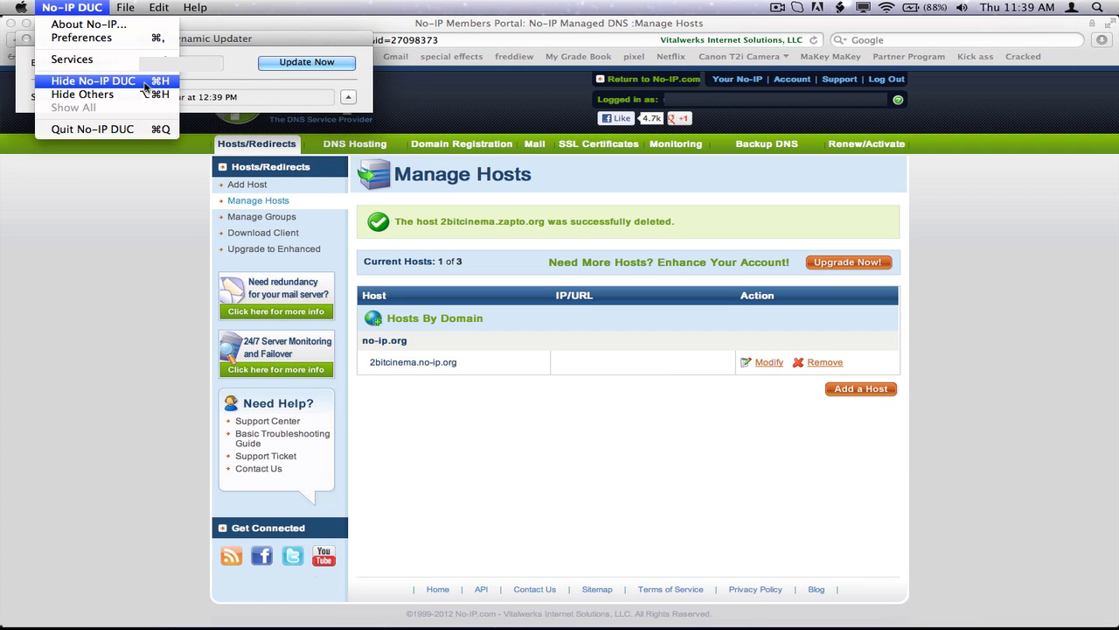
pyautogui.click(110, 128)
pyautogui.click(56, 7)
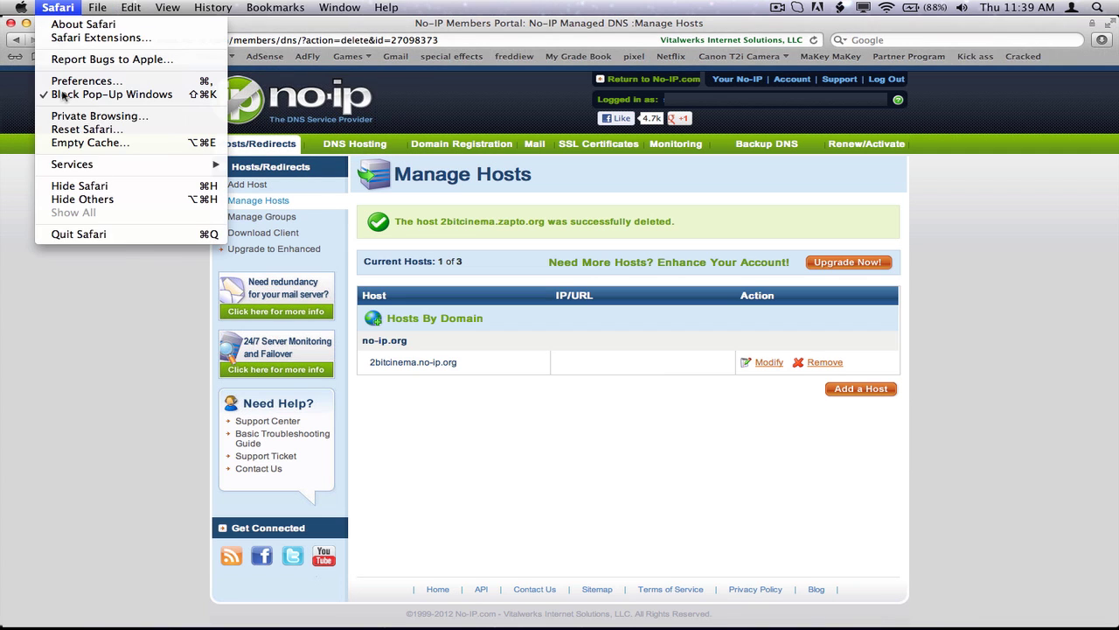
pyautogui.click(122, 238)
pyautogui.moveTo(575, 625)
pyautogui.click(269, 577)
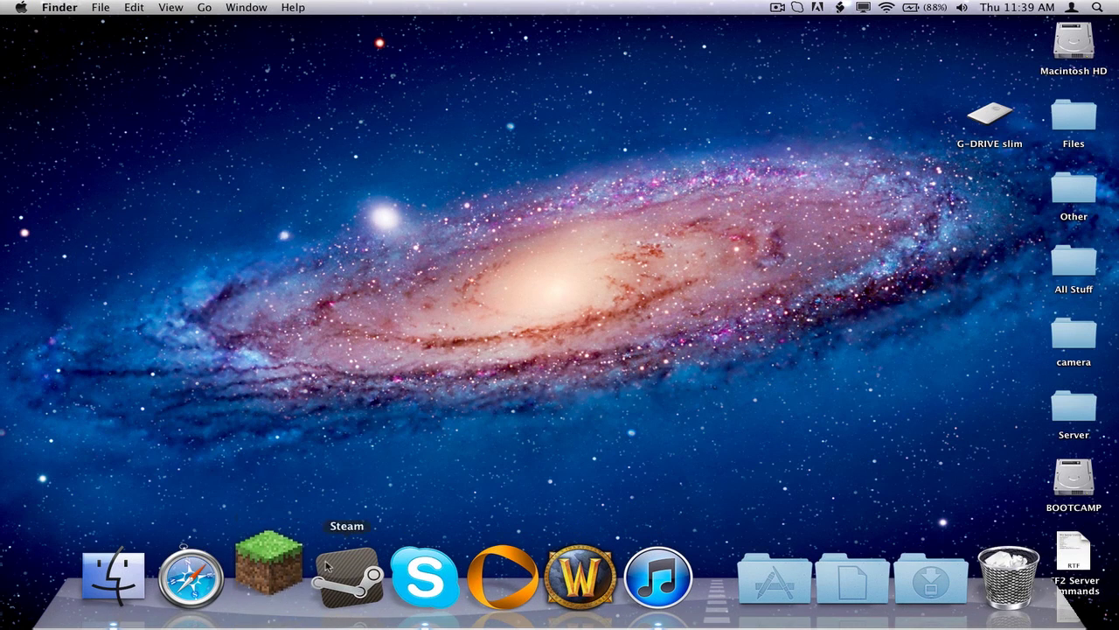
# Run Start.command from the desktop Server folder and log in through the Minecraft launcher.
pyautogui.click(1080, 418)
pyautogui.doubleClick(1080, 418)
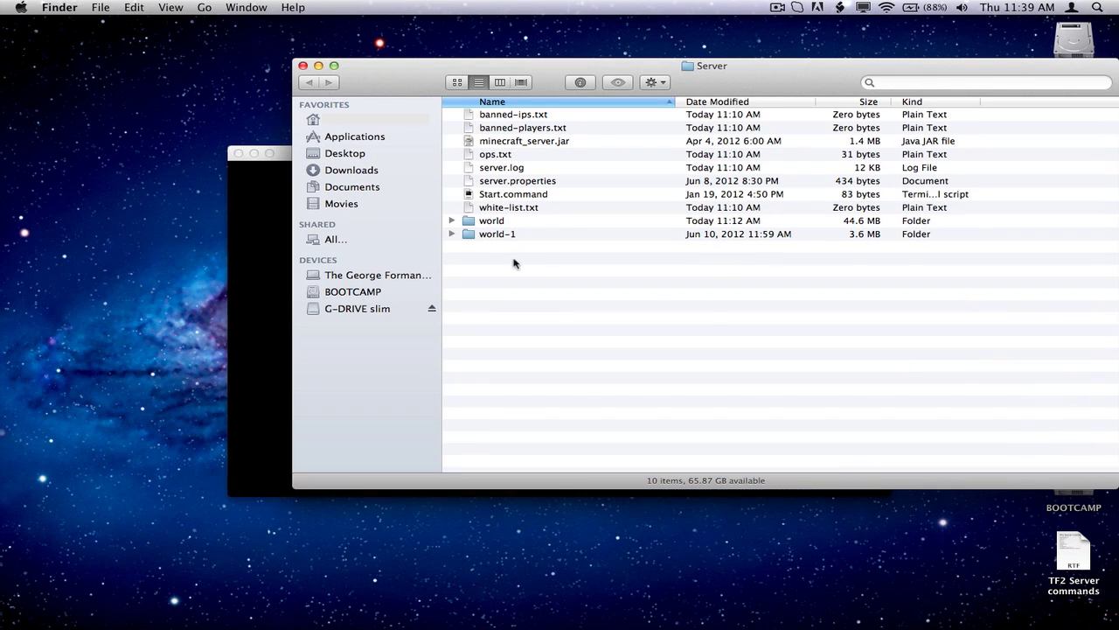
pyautogui.click(502, 192)
pyautogui.doubleClick(502, 193)
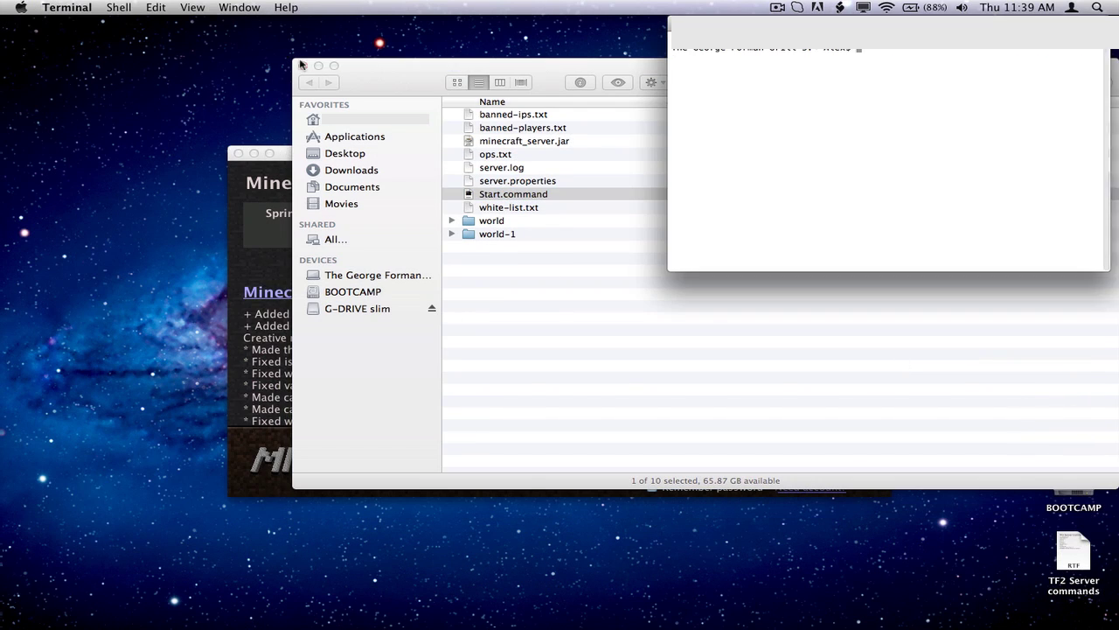
pyautogui.click(303, 66)
pyautogui.click(826, 467)
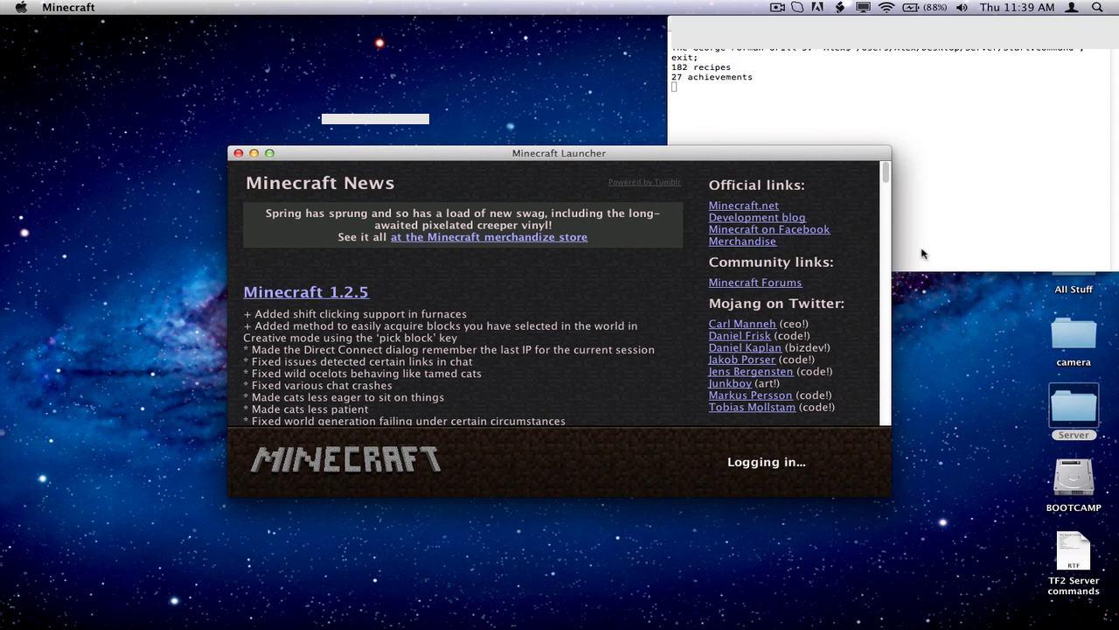
# Open Port Map from the Applications folder, and return to Minecraft with its window enlarged to fill the screen.
pyautogui.moveTo(645, 599)
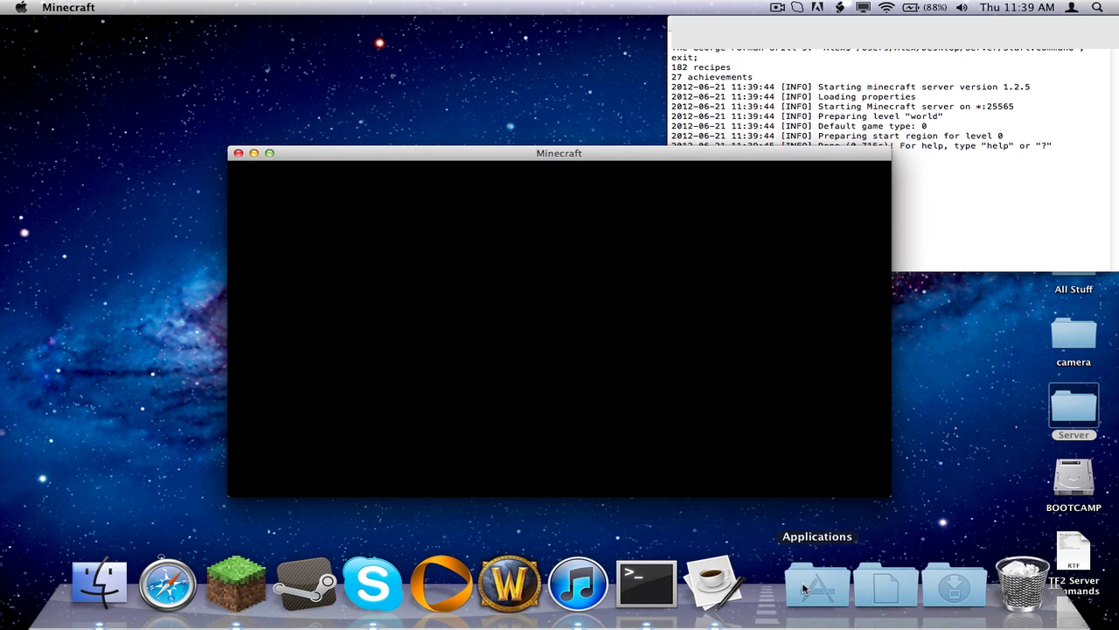
pyautogui.click(817, 600)
pyautogui.click(624, 415)
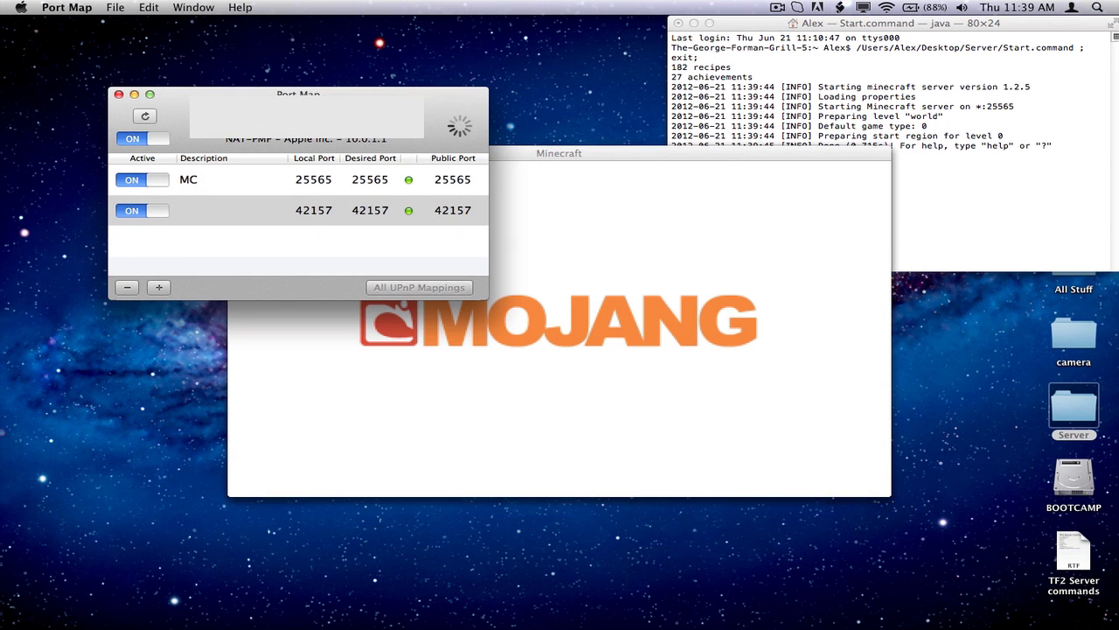
pyautogui.click(564, 236)
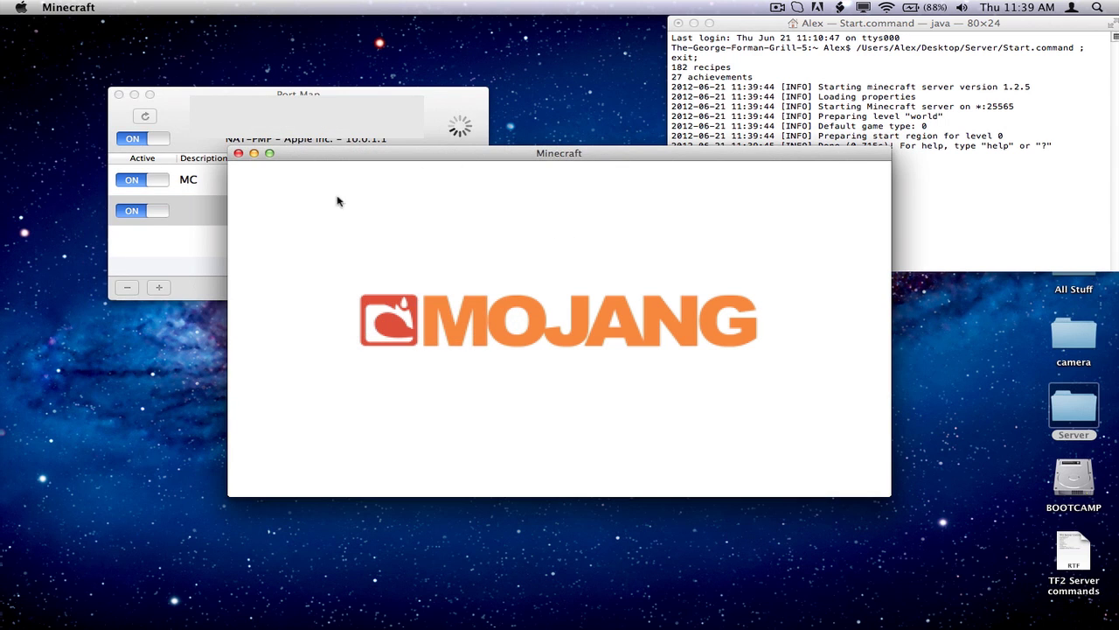
pyautogui.click(269, 154)
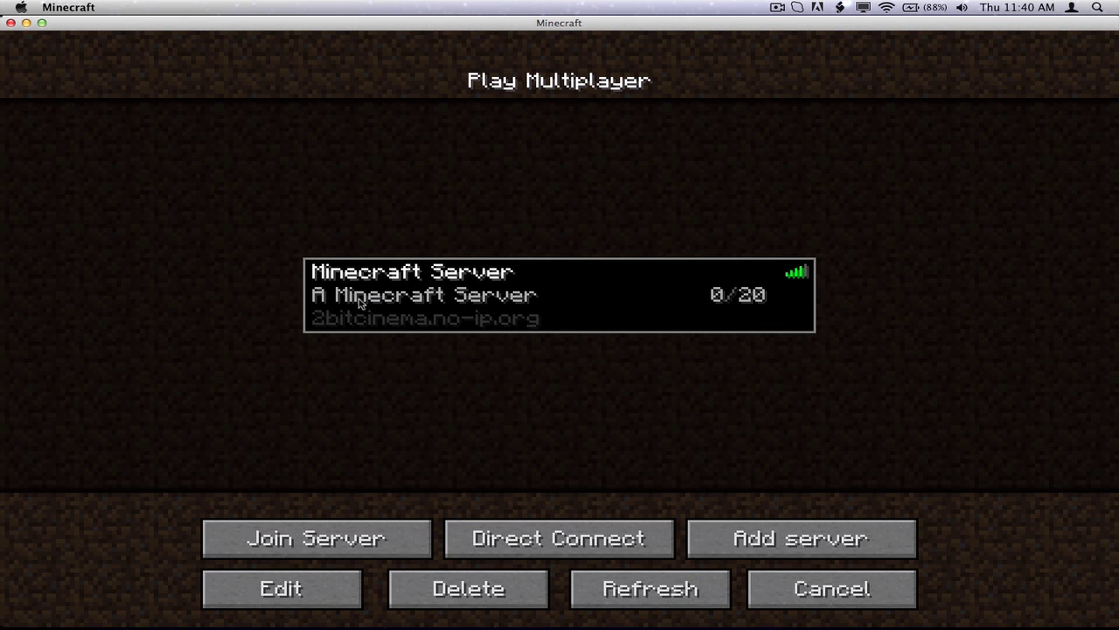
# Add a multiplayer server entry named Minecraft Server with the address 2bitcinema.no-ip.org.
pyautogui.click(822, 544)
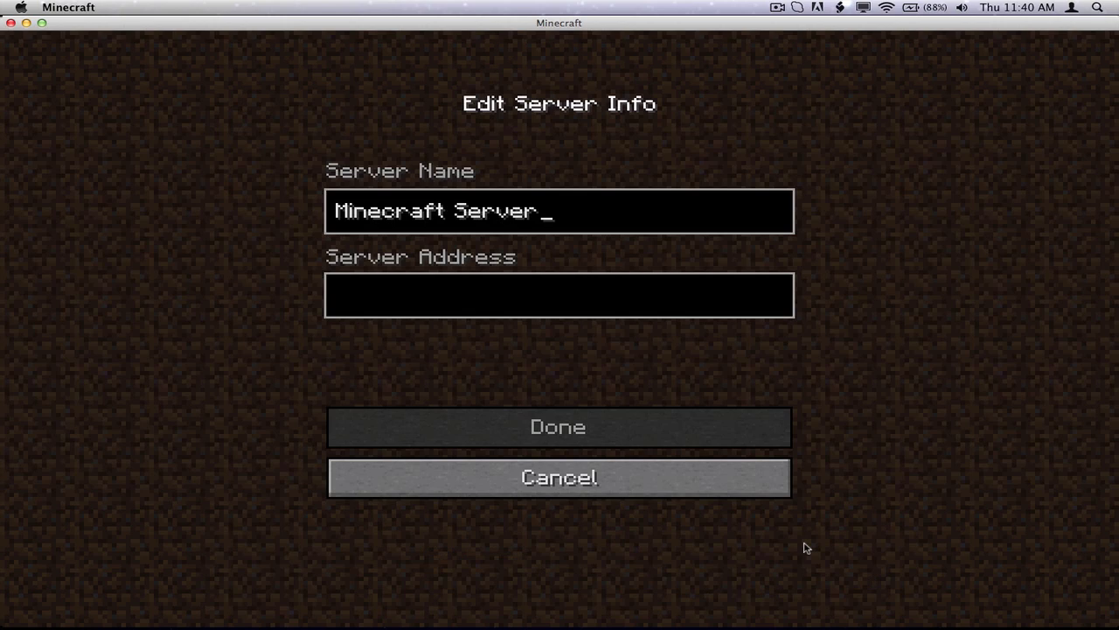
pyautogui.click(564, 297)
pyautogui.write('2bitcinema')
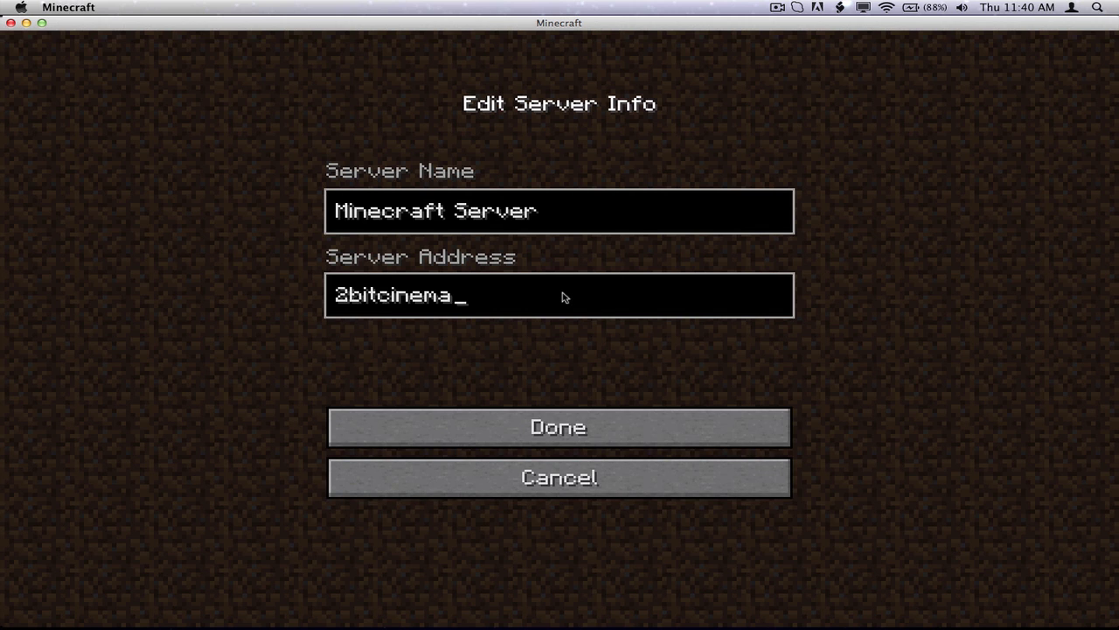
pyautogui.write('.no-ip.org')
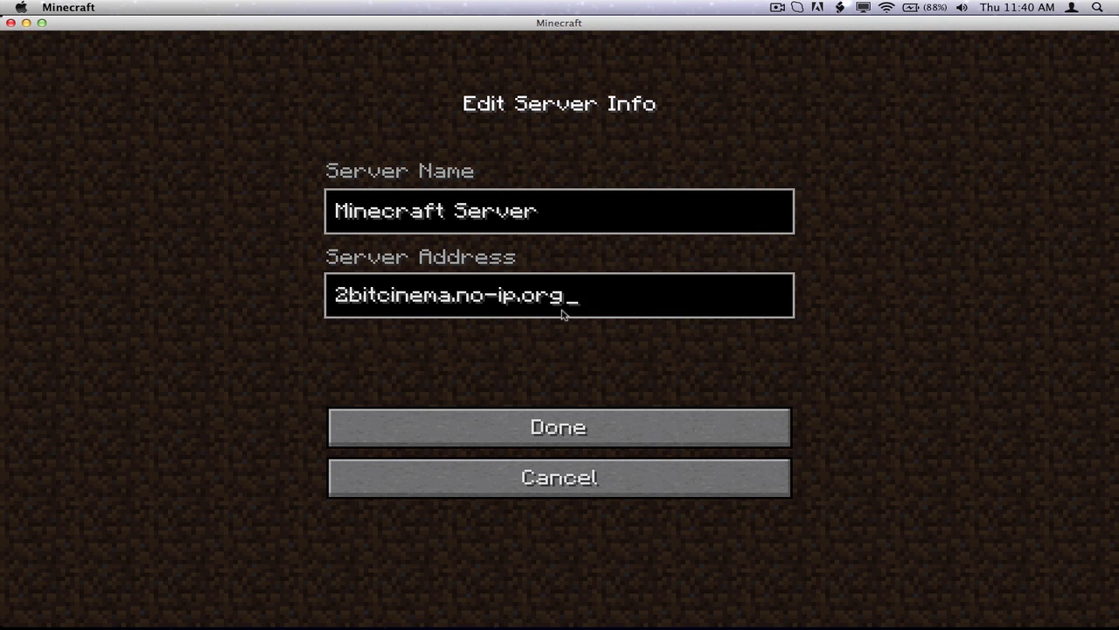
pyautogui.click(534, 428)
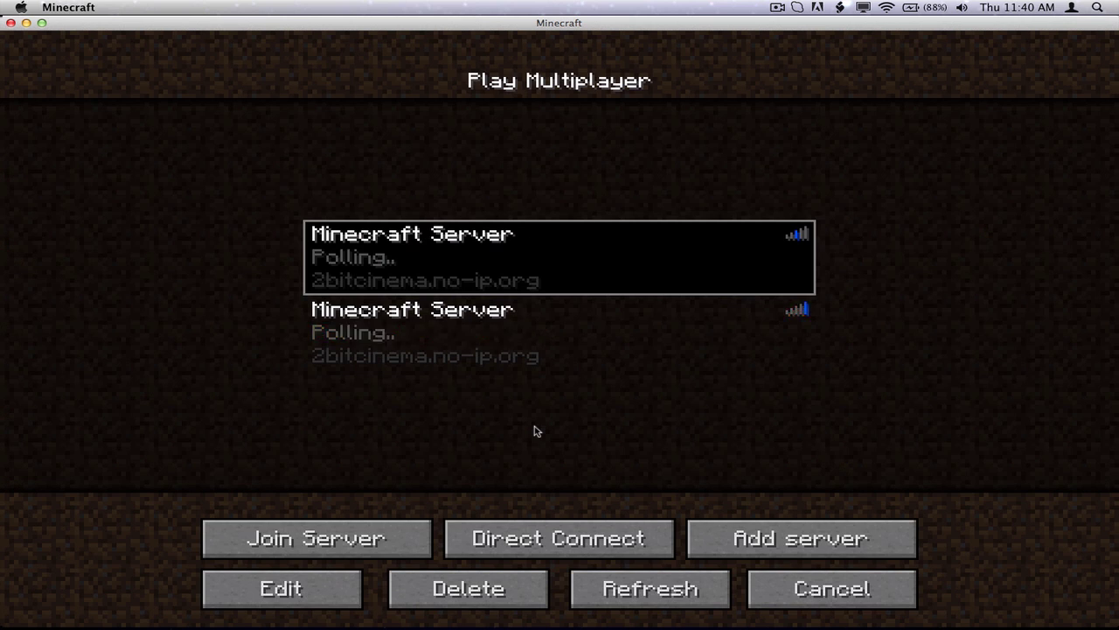
# Delete the second, duplicate Minecraft Server entry from the multiplayer list.
pyautogui.click(565, 322)
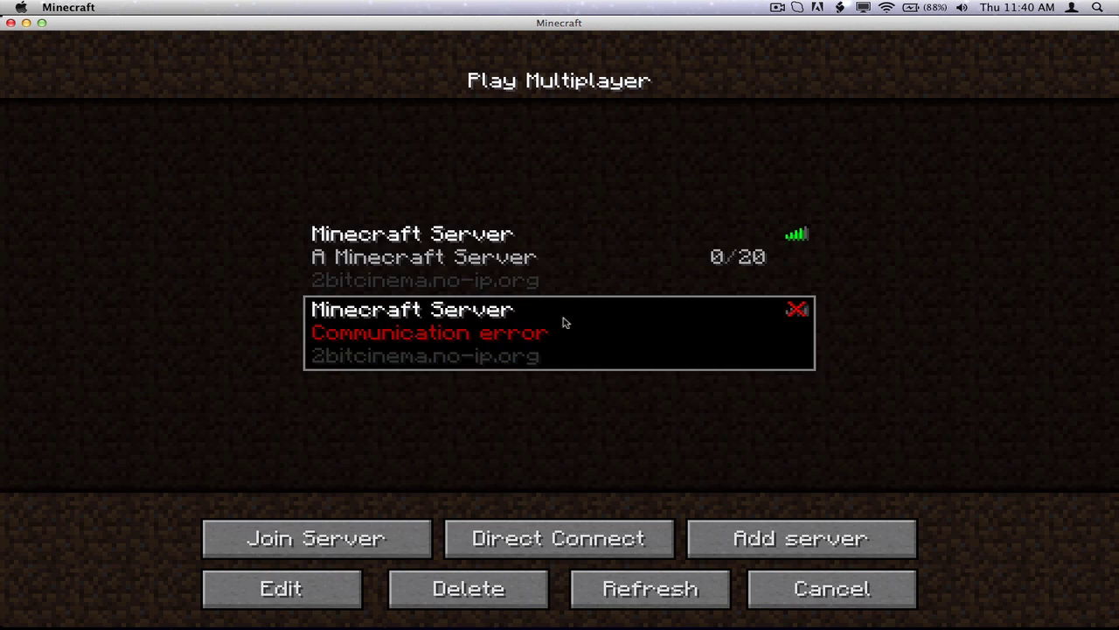
pyautogui.click(493, 589)
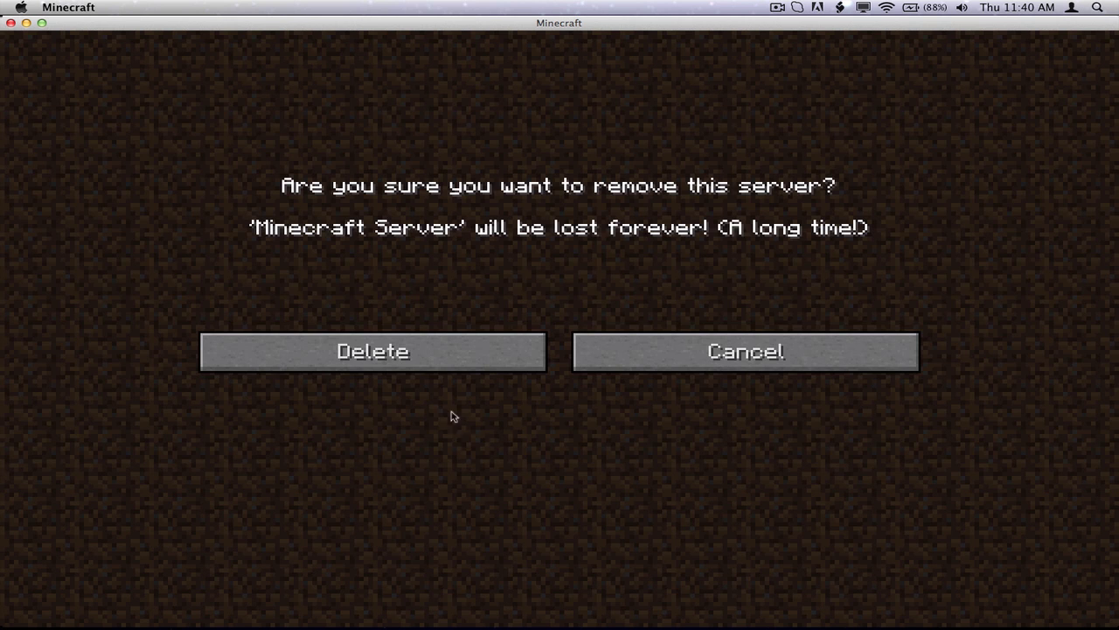
pyautogui.click(446, 359)
# Join the 2bitcinema.no-ip.org server, inspect the chest beside the lava channel and explore the surrounding stone and redstone builds.
pyautogui.click(486, 309)
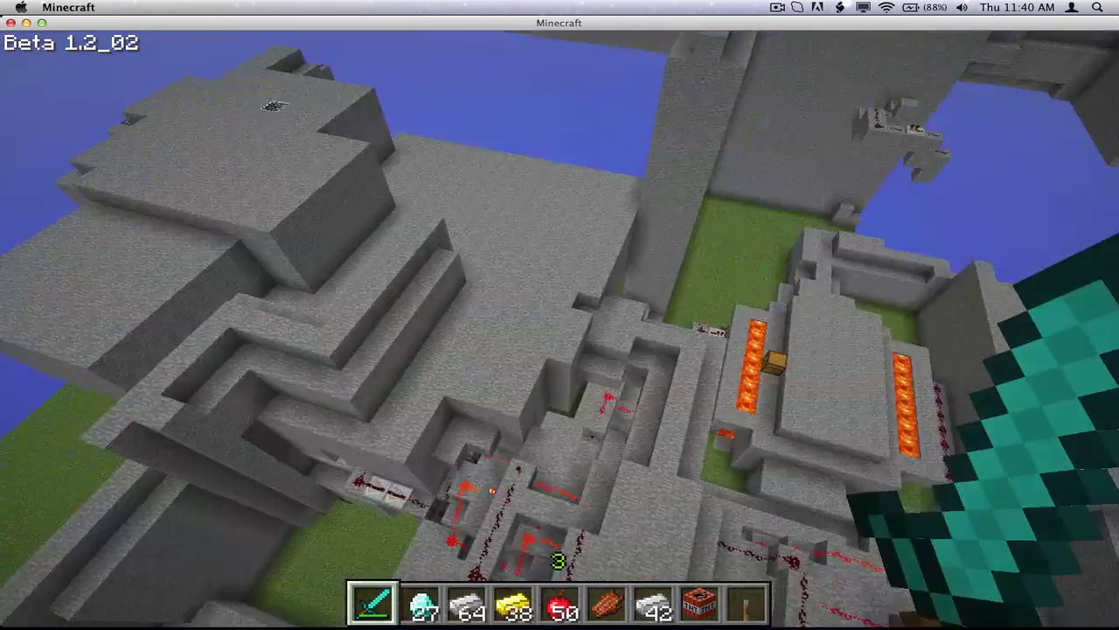
pyautogui.press('w')
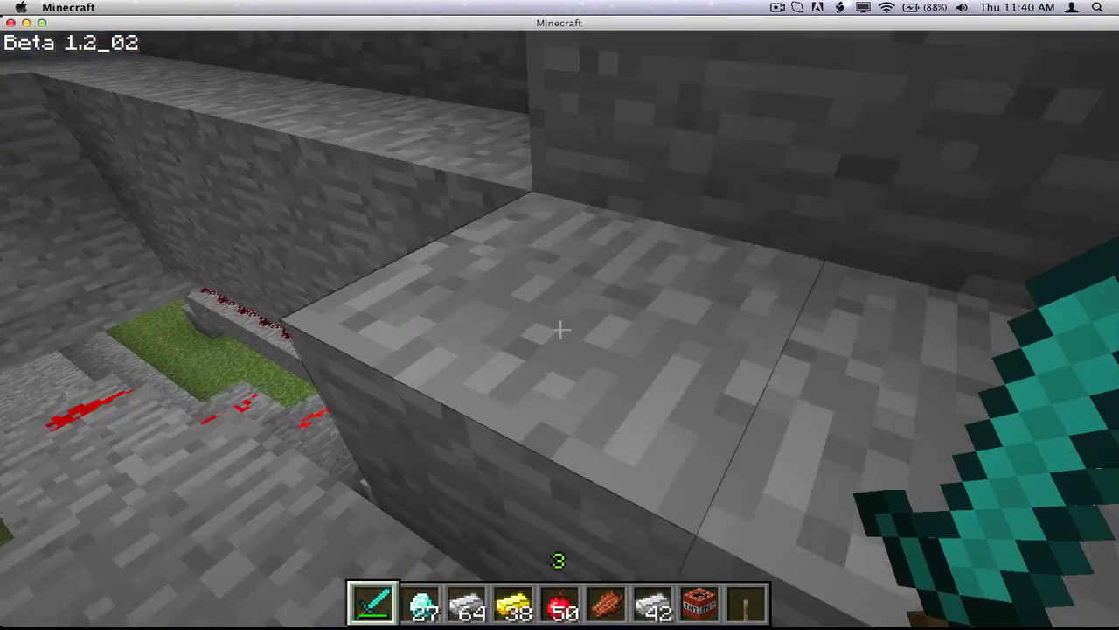
pyautogui.press('w')
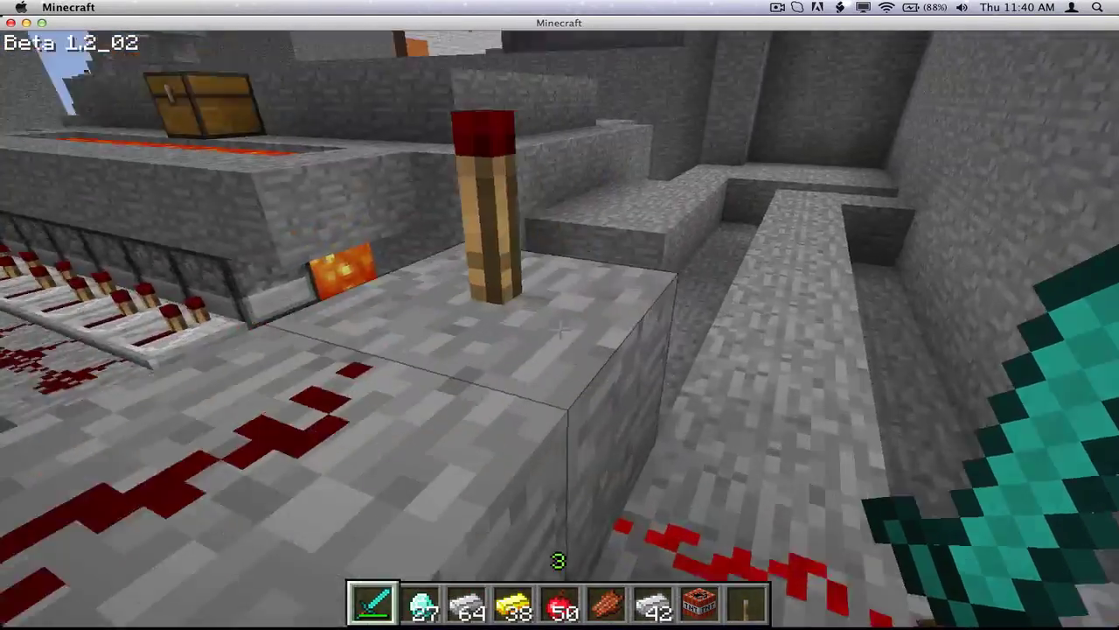
pyautogui.press('w')
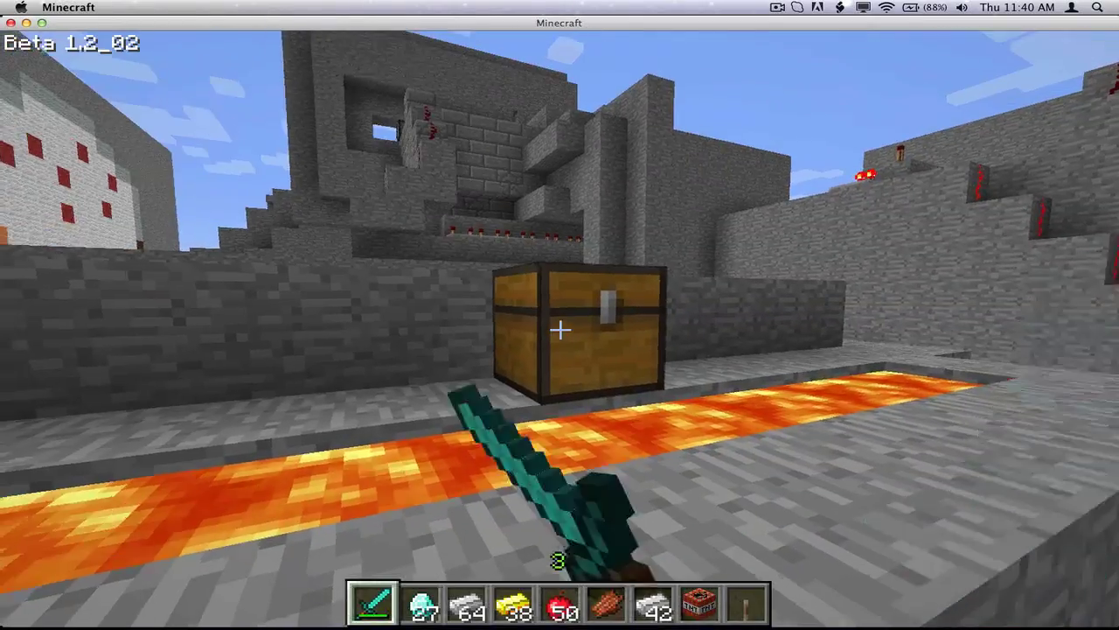
pyautogui.rightClick(559, 330)
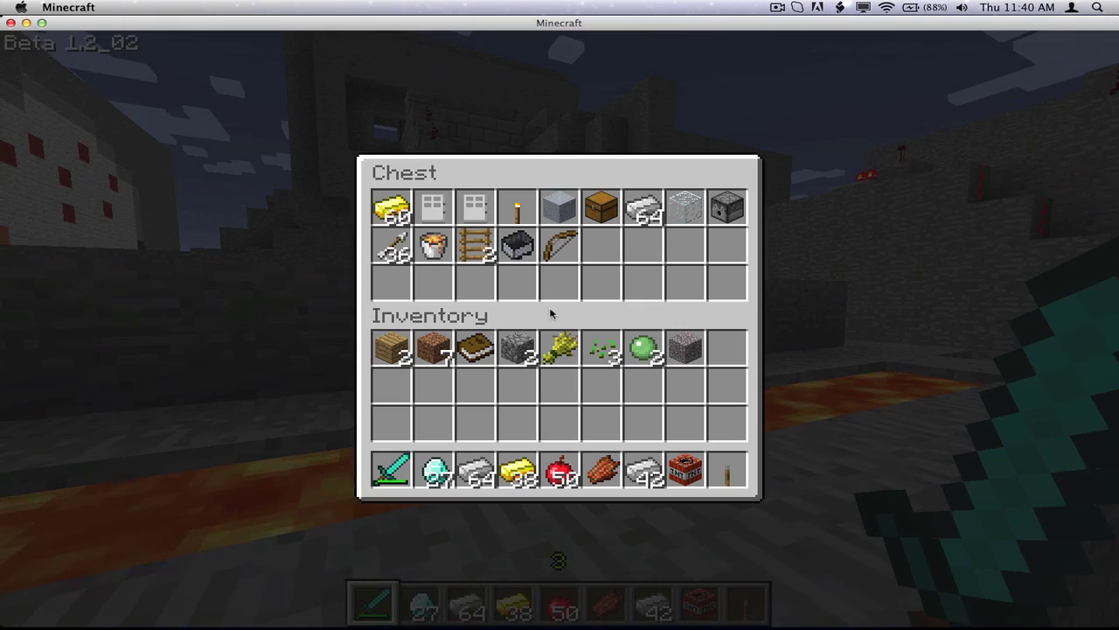
pyautogui.press('Escape')
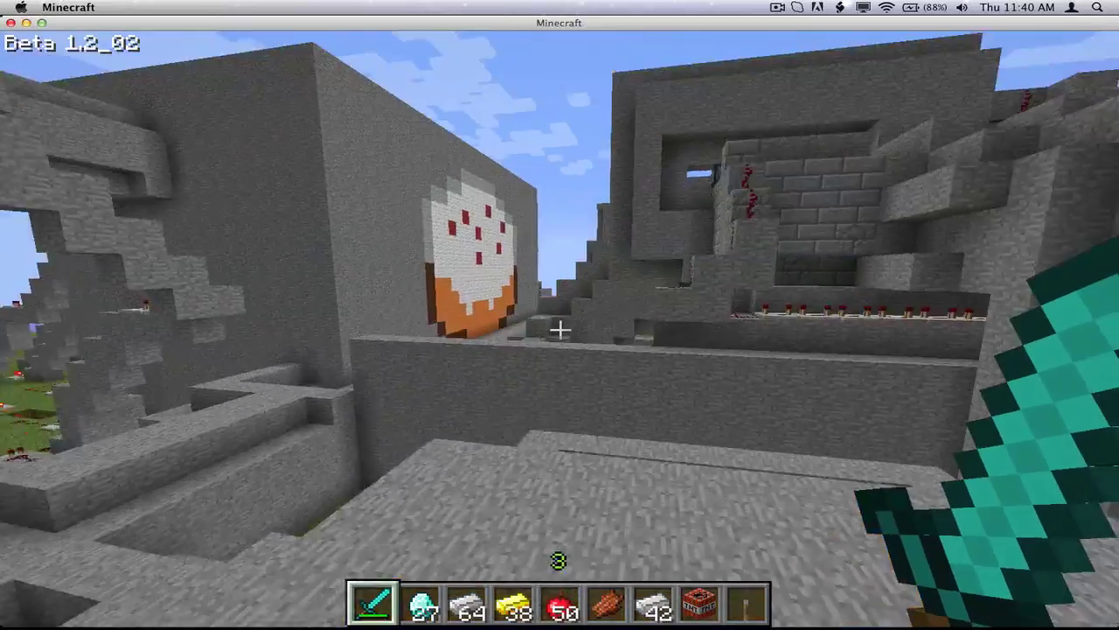
pyautogui.press('w')
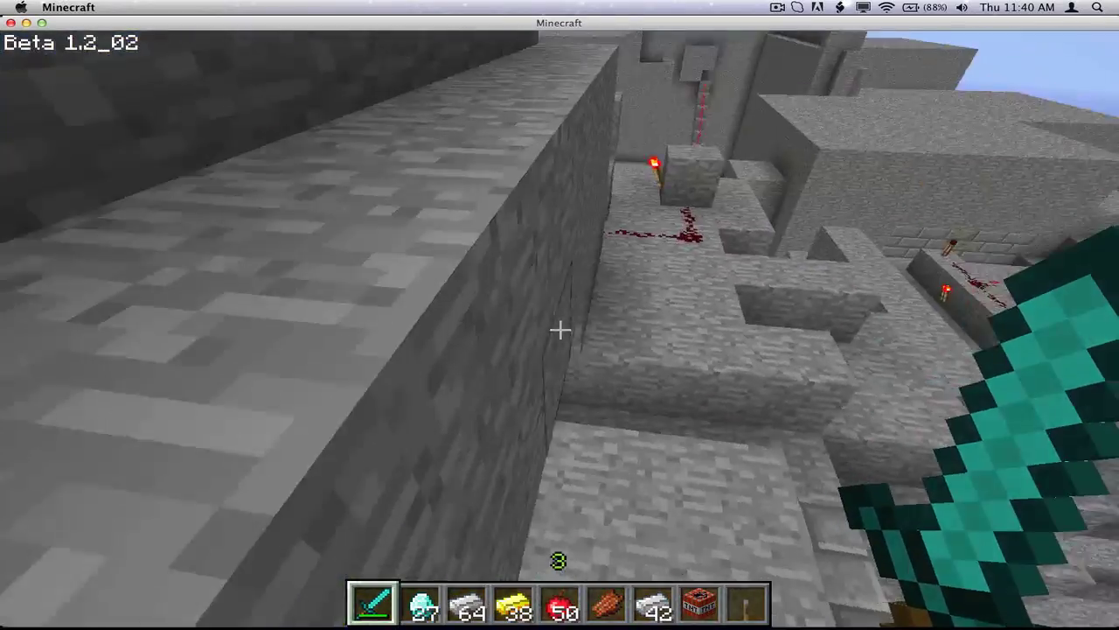
pyautogui.press('w')
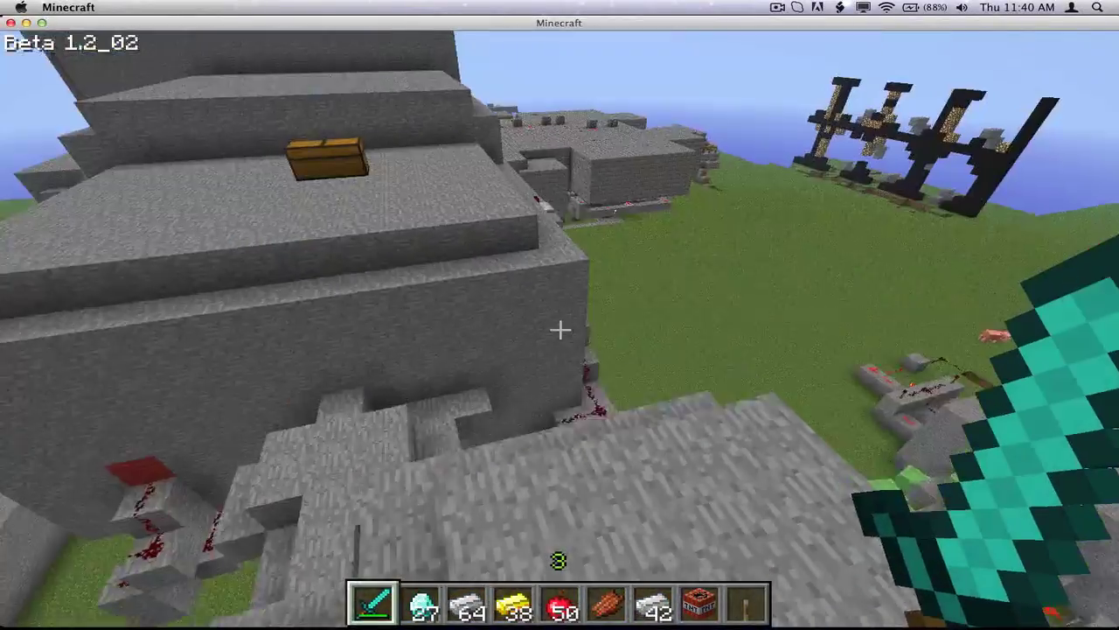
pyautogui.press('w')
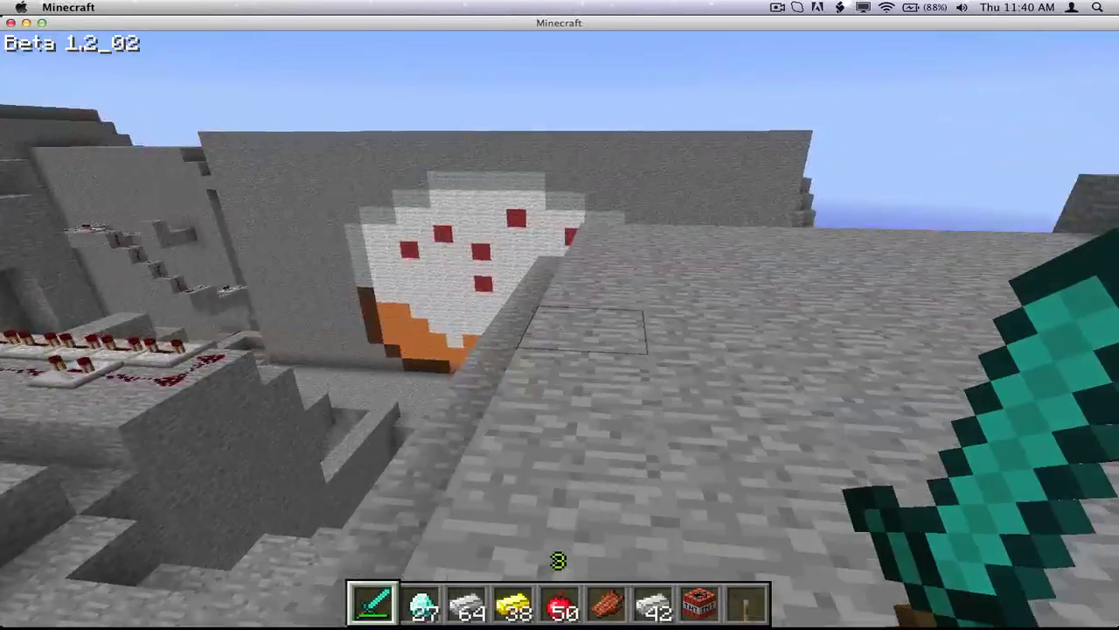
pyautogui.press('w')
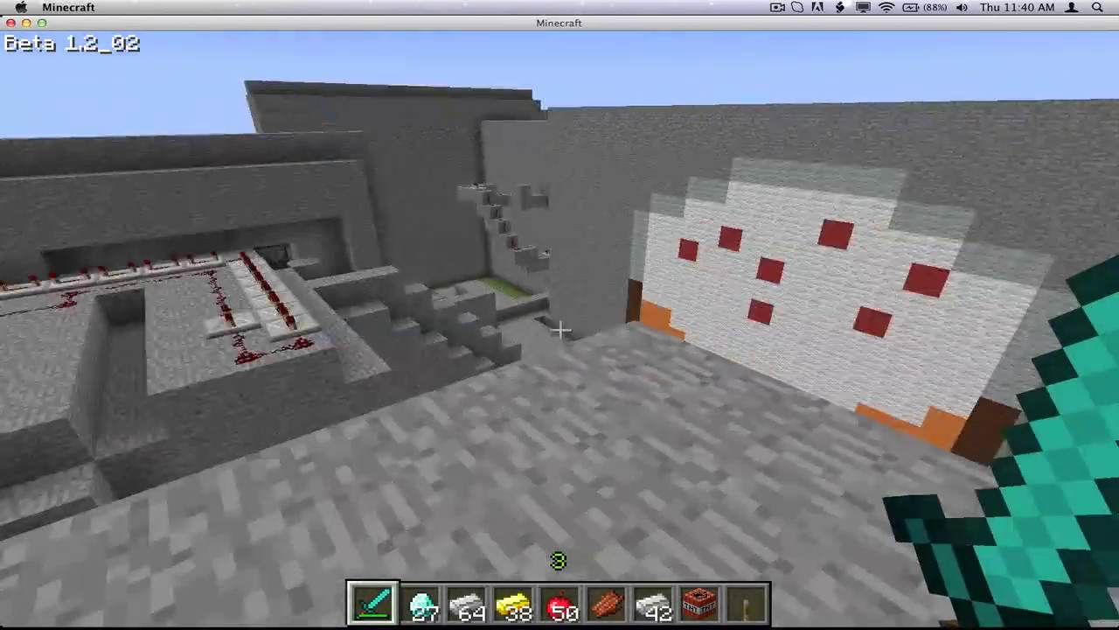